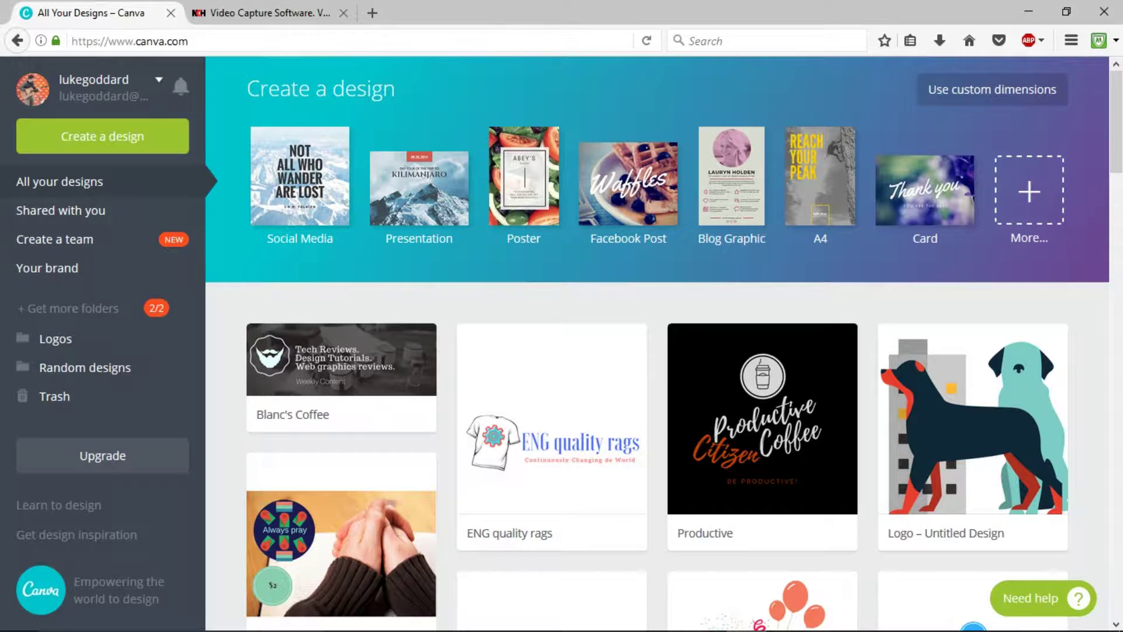
Step: Sign out, log back in with the corrected password, and open the full design-type list
left_click(159, 79)
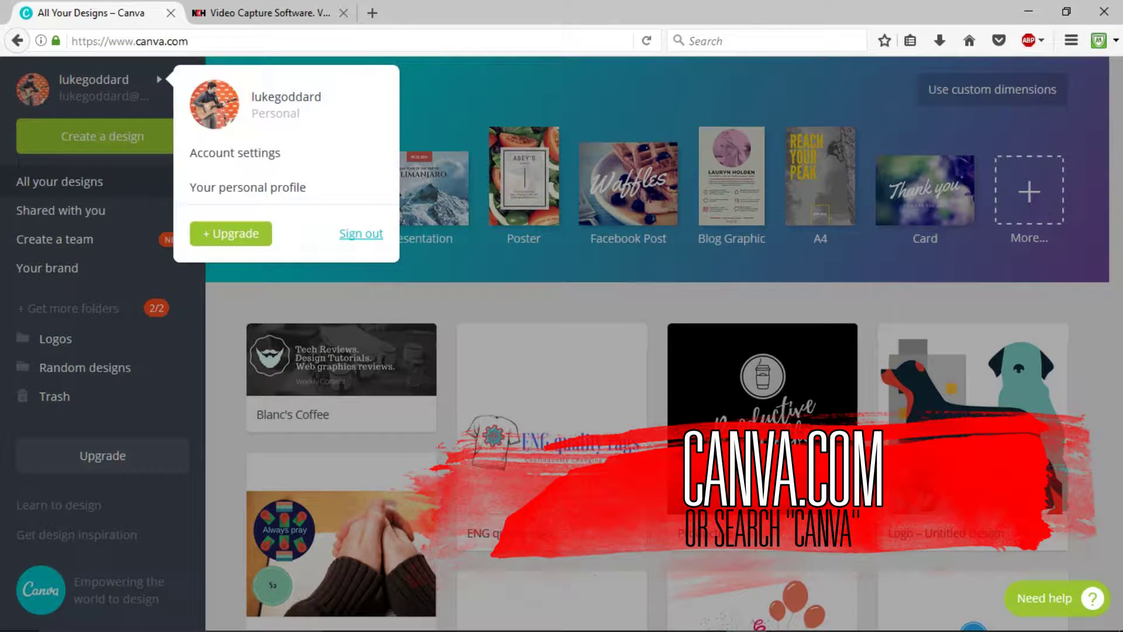
left_click(361, 233)
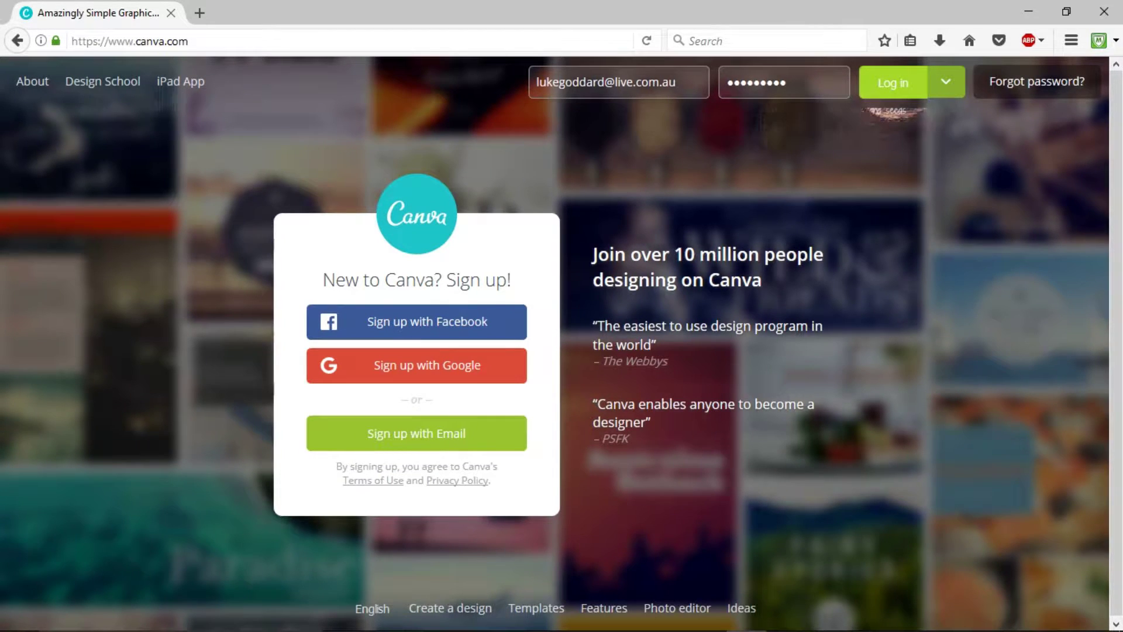
key("Return")
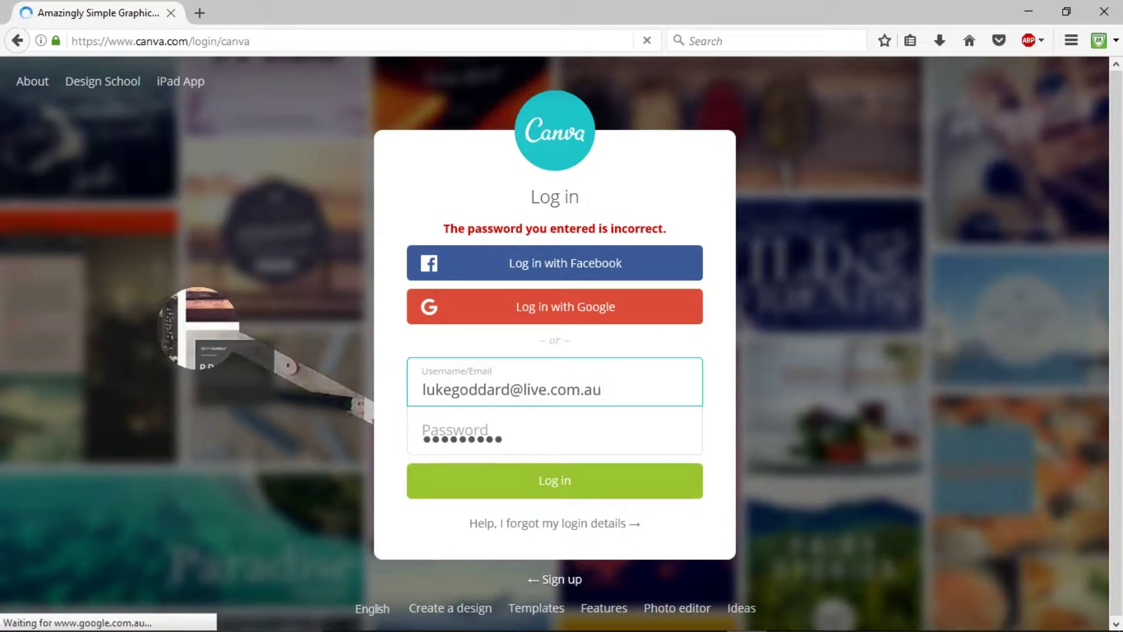
key("Tab")
key("BackSpace")
key("BackSpace")
key("BackSpace")
key("BackSpace")
key("BackSpace")
key("BackSpace")
key("BackSpace")
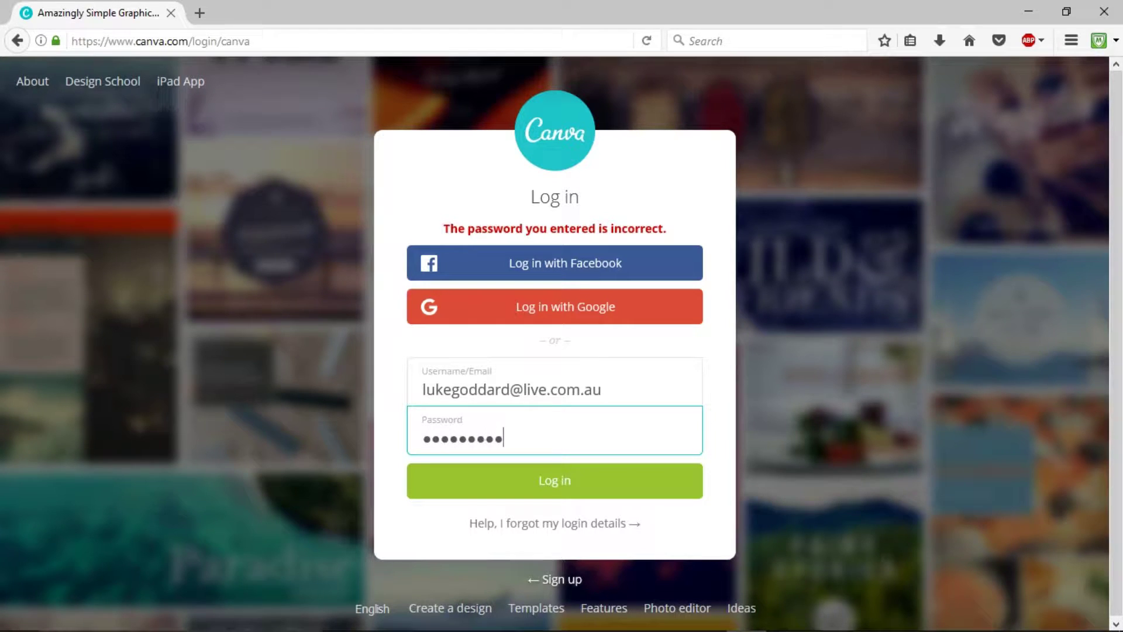
type("a")
key("Return")
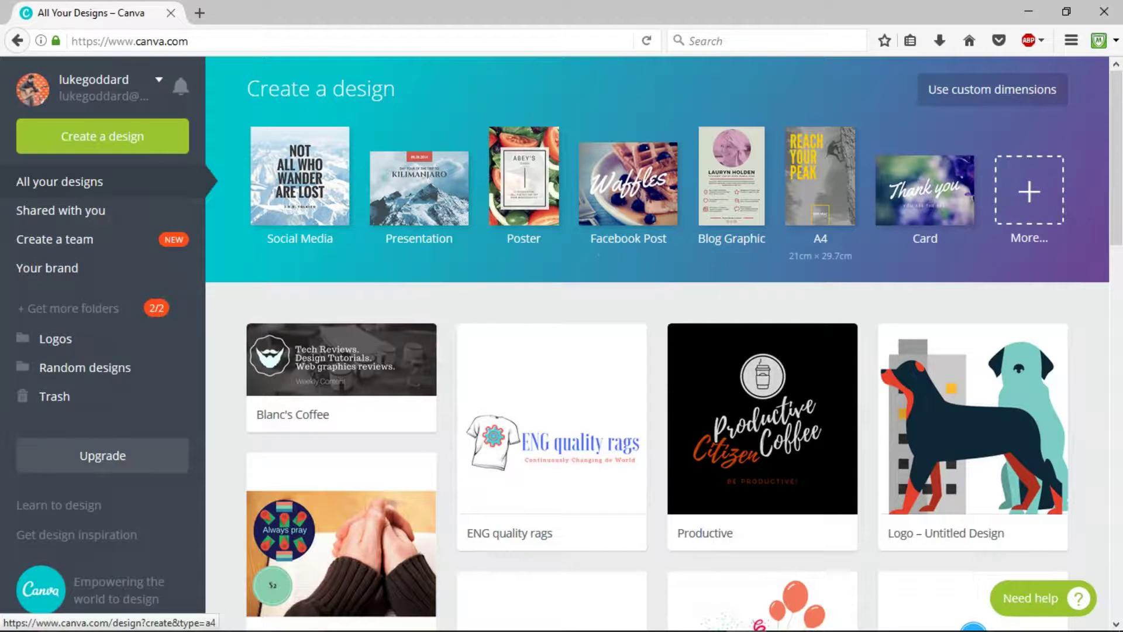
left_click(1029, 191)
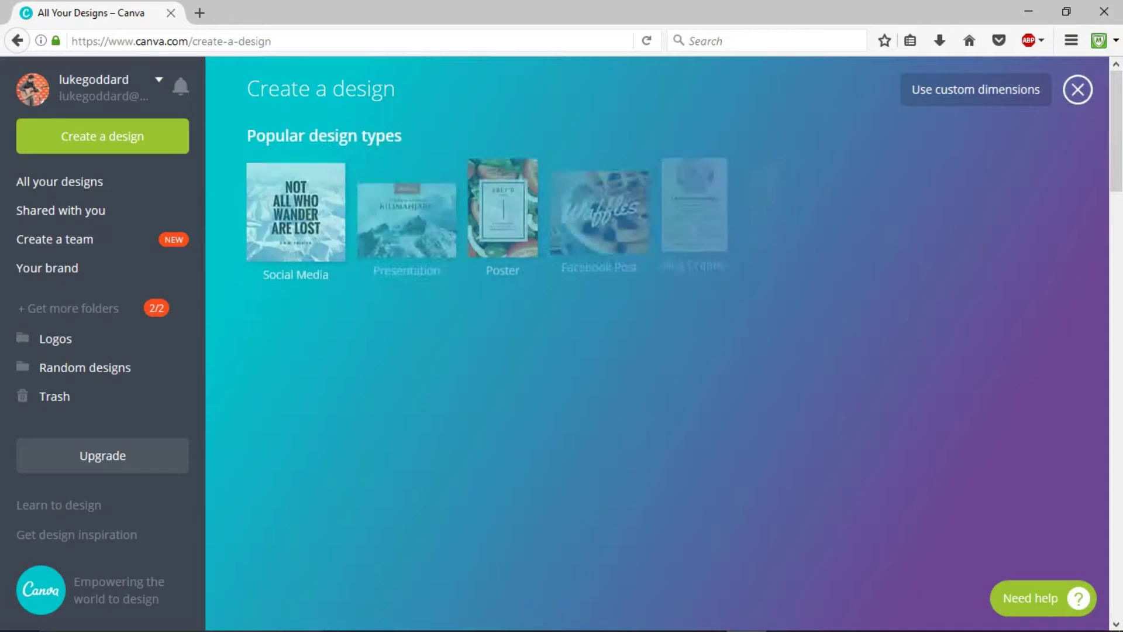
scroll(658, 351, "down", 1)
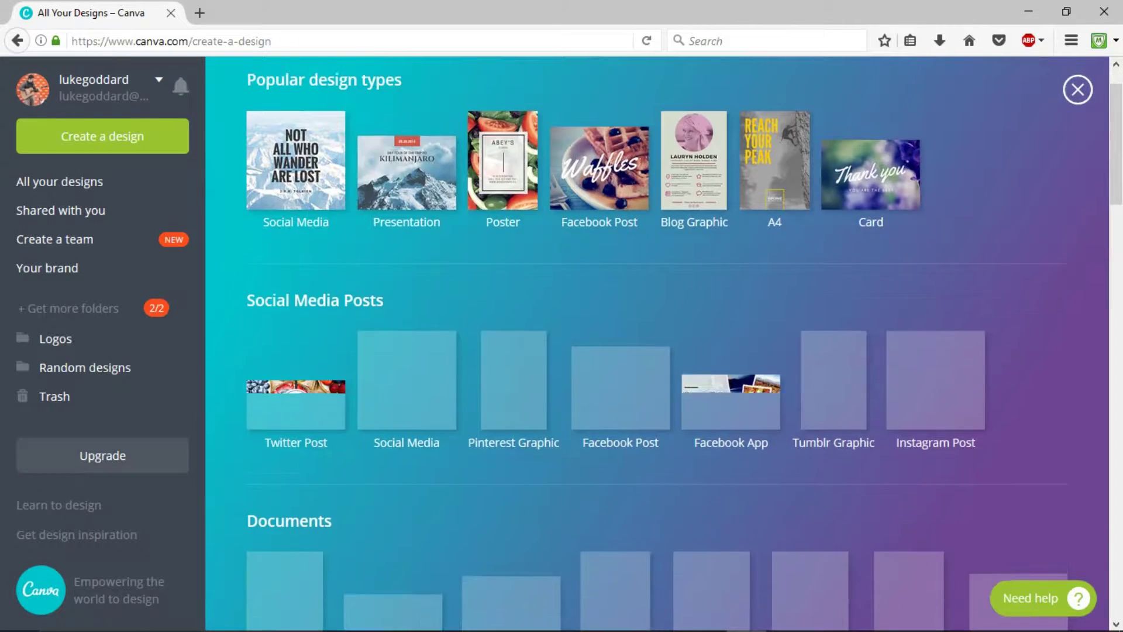
scroll(659, 351, "down", 1)
scroll(658, 351, "down", 2)
scroll(659, 351, "down", 1)
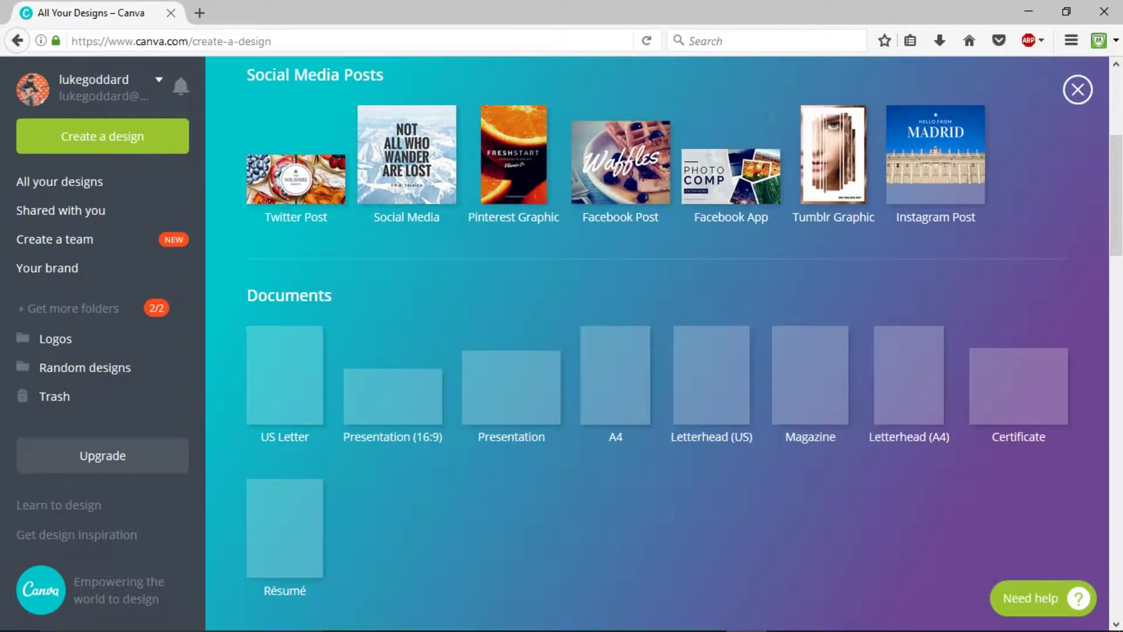
scroll(658, 352, "down", 1)
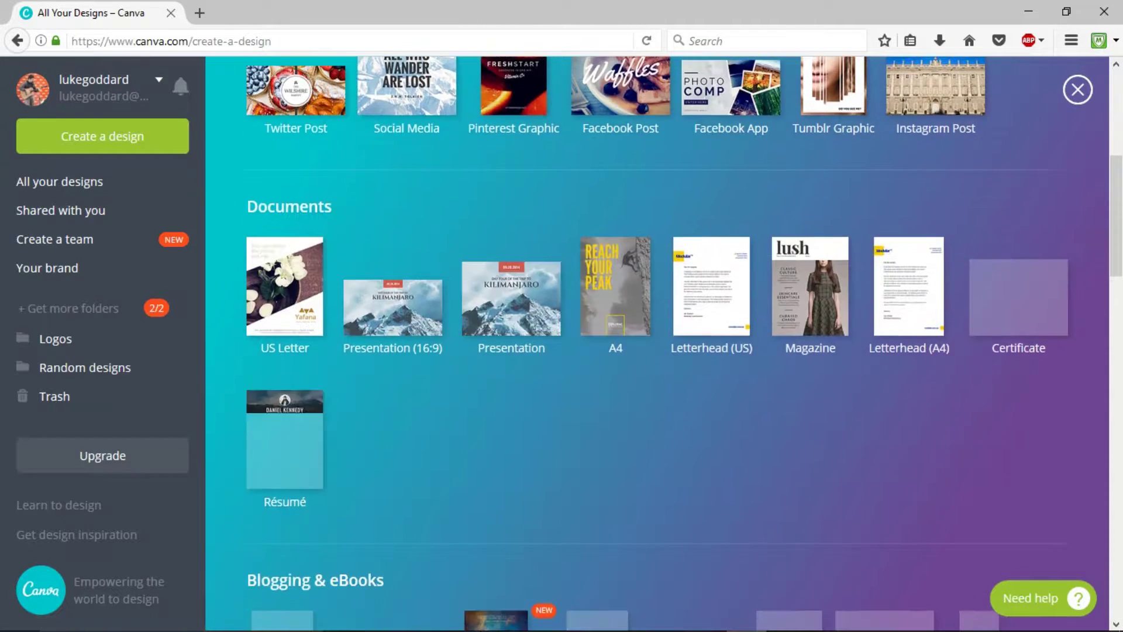
scroll(658, 351, "down", 1)
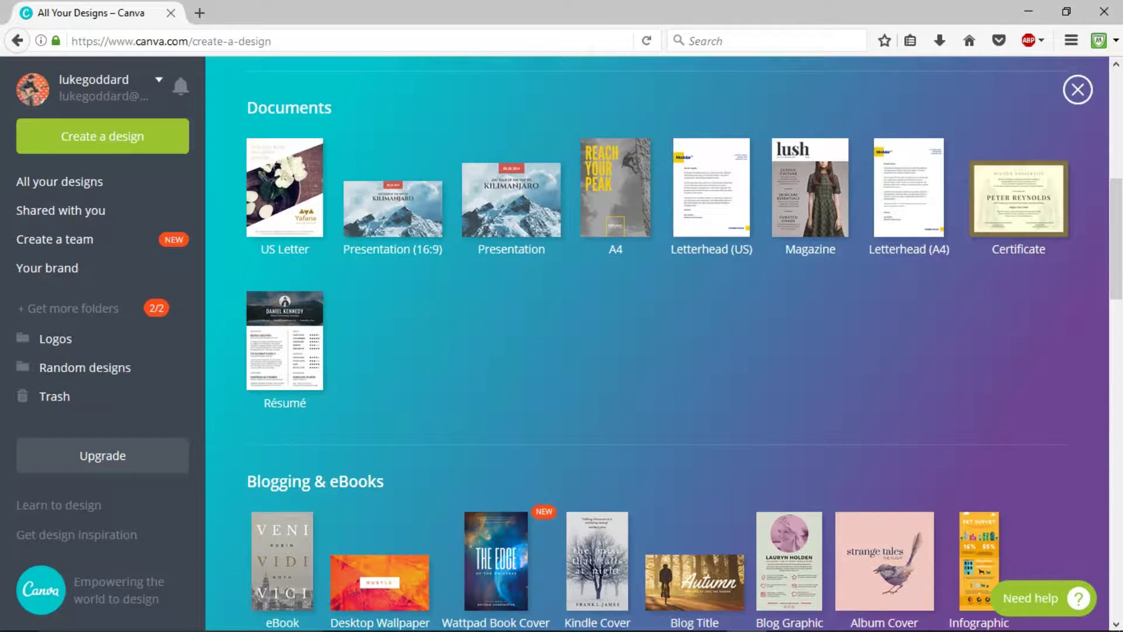
scroll(289, 368, "down", 3)
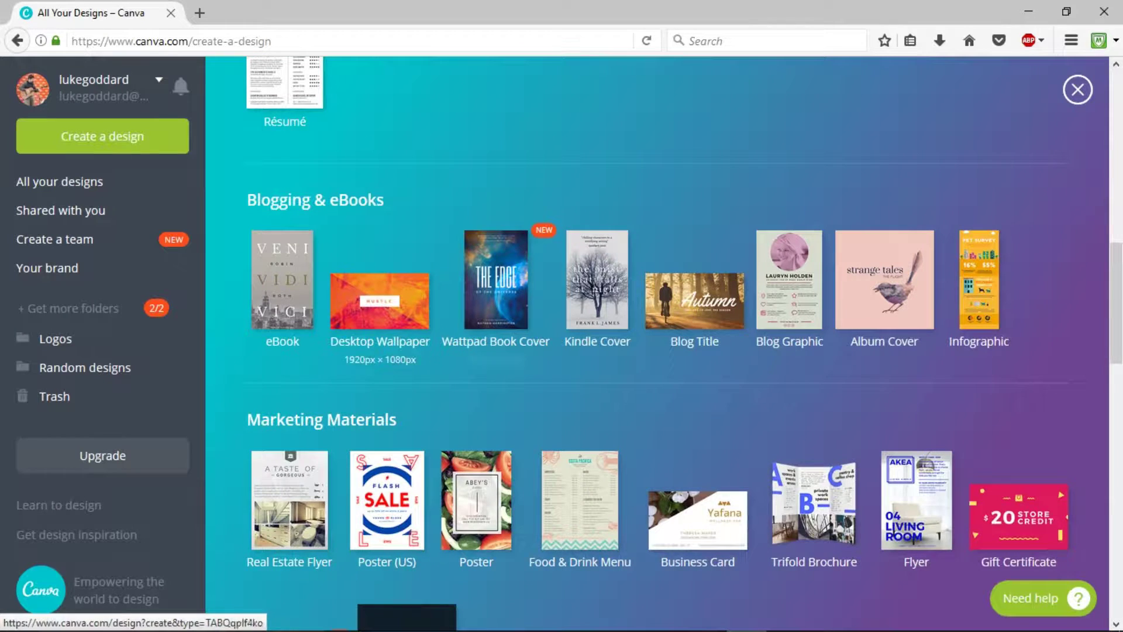
scroll(979, 291, "down", 1)
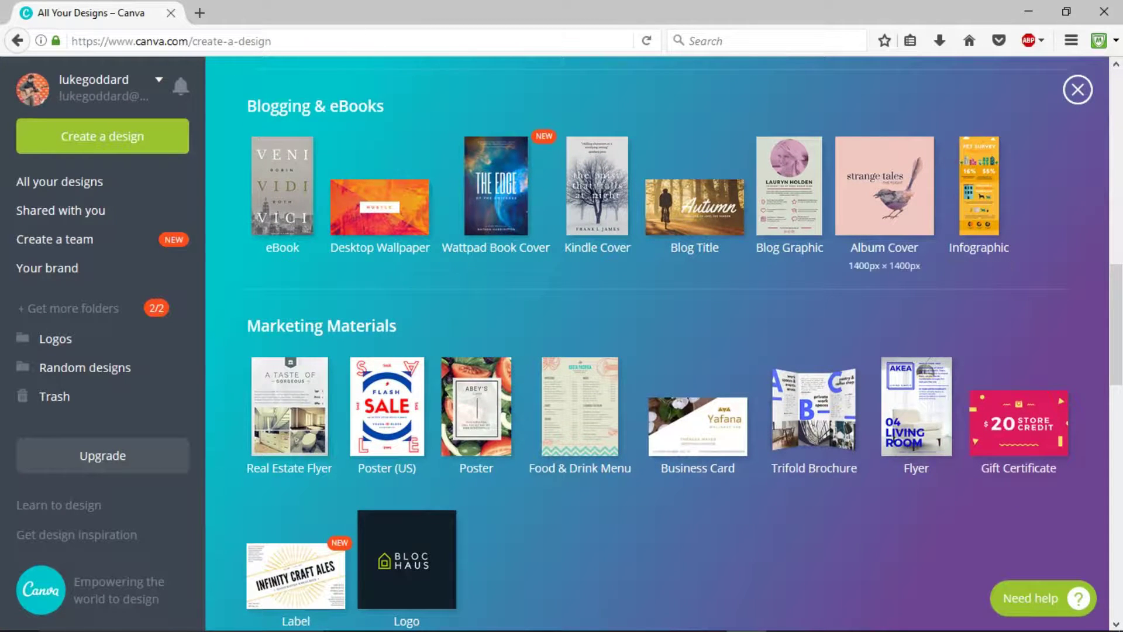
scroll(886, 263, "down", 3)
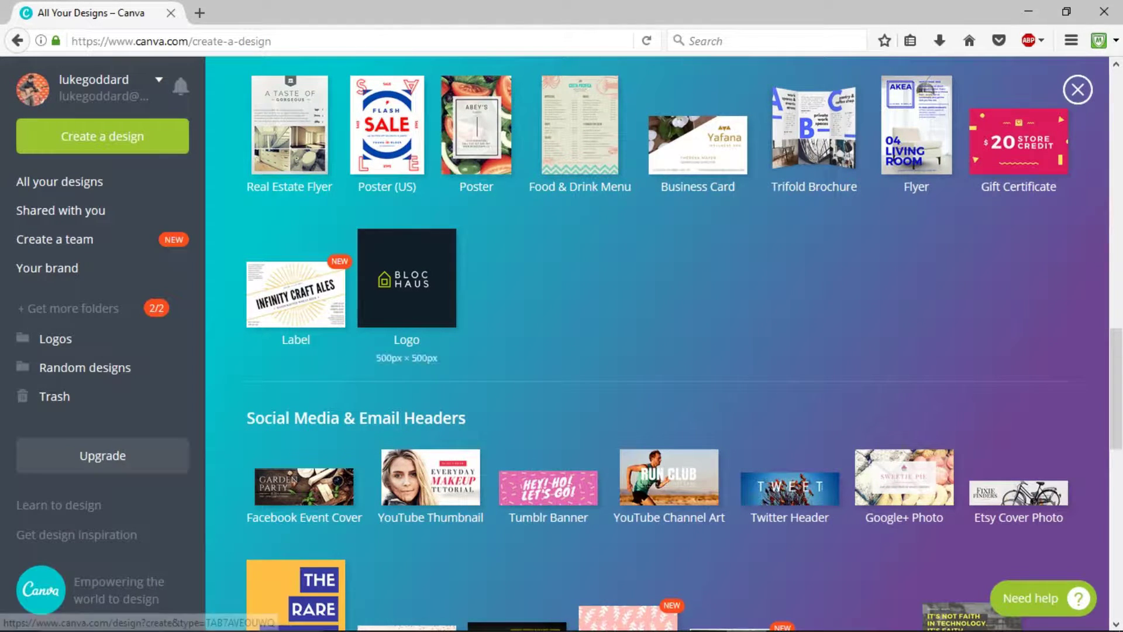
scroll(659, 351, "down", 1)
scroll(659, 351, "down", 1)
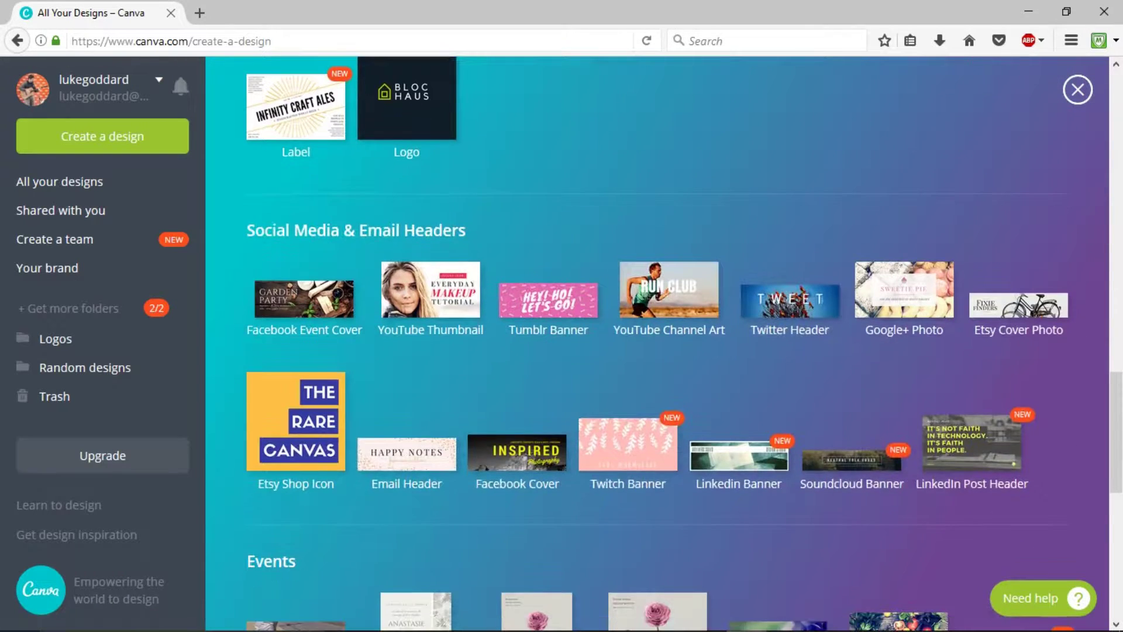
scroll(931, 282, "down", 2)
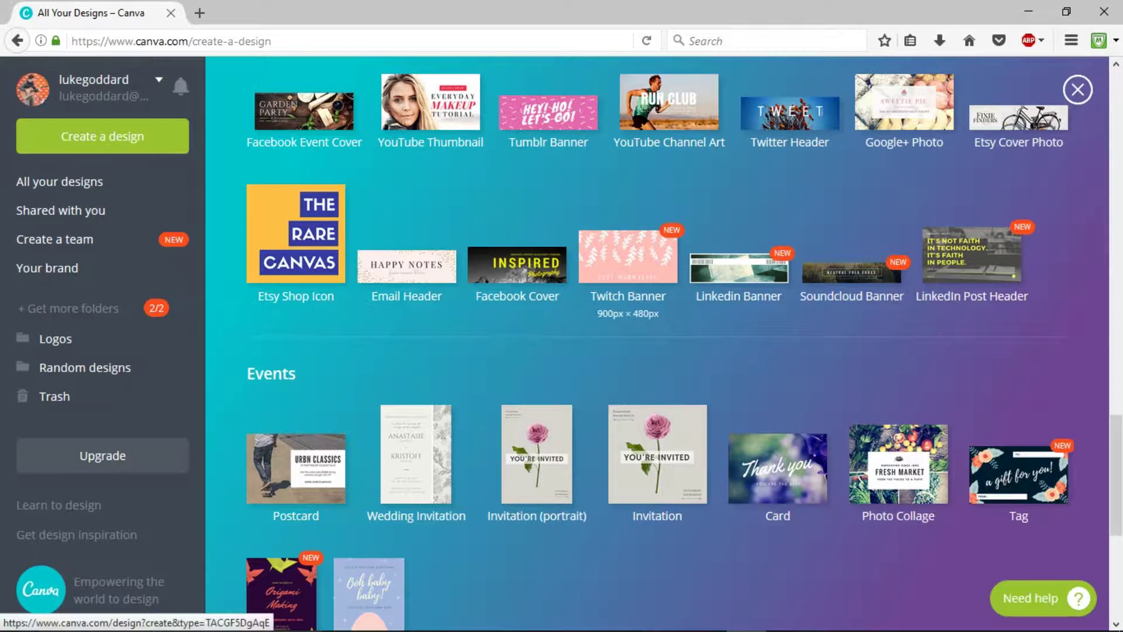
scroll(627, 264, "down", 2)
scroll(628, 352, "up", 2)
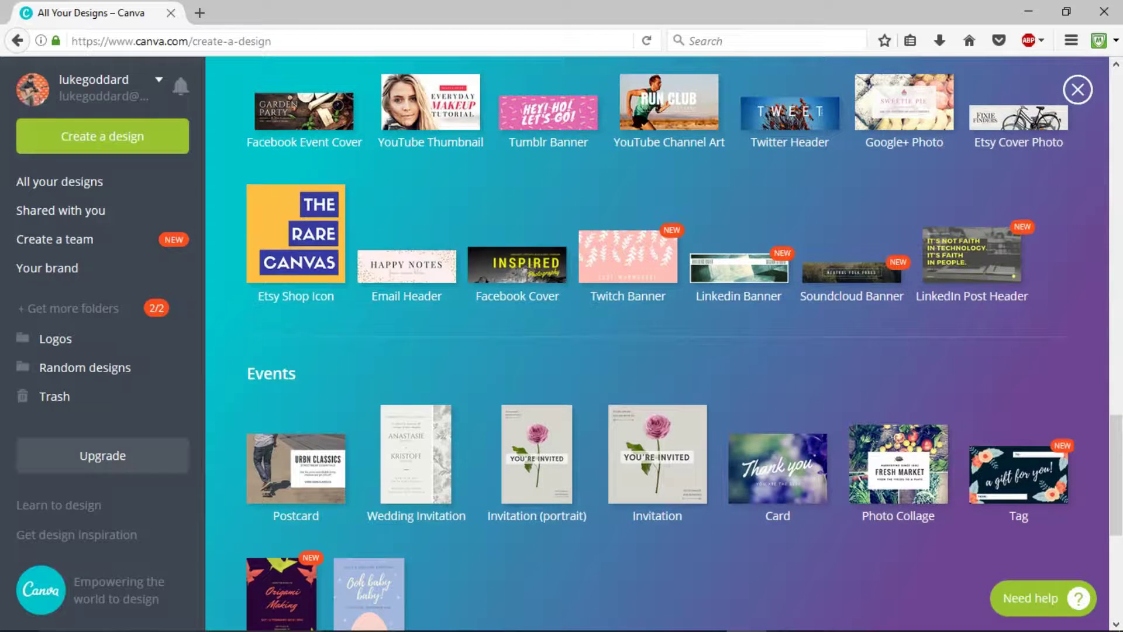
scroll(627, 352, "down", 4)
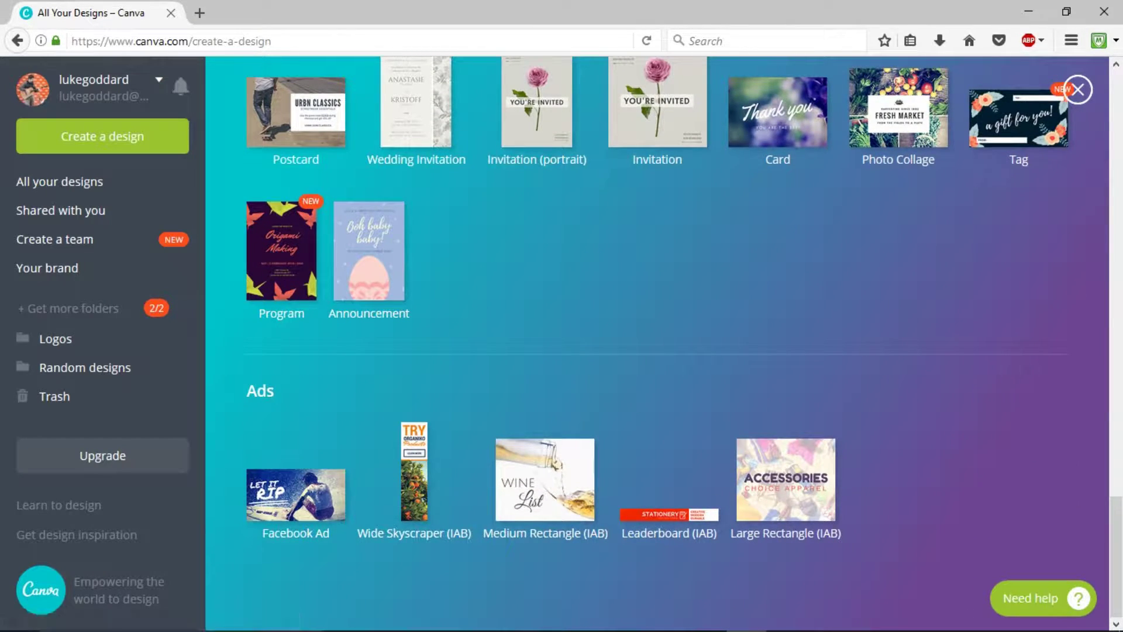
scroll(658, 351, "up", 6)
scroll(659, 351, "up", 6)
scroll(659, 351, "up", 6)
scroll(659, 351, "up", 4)
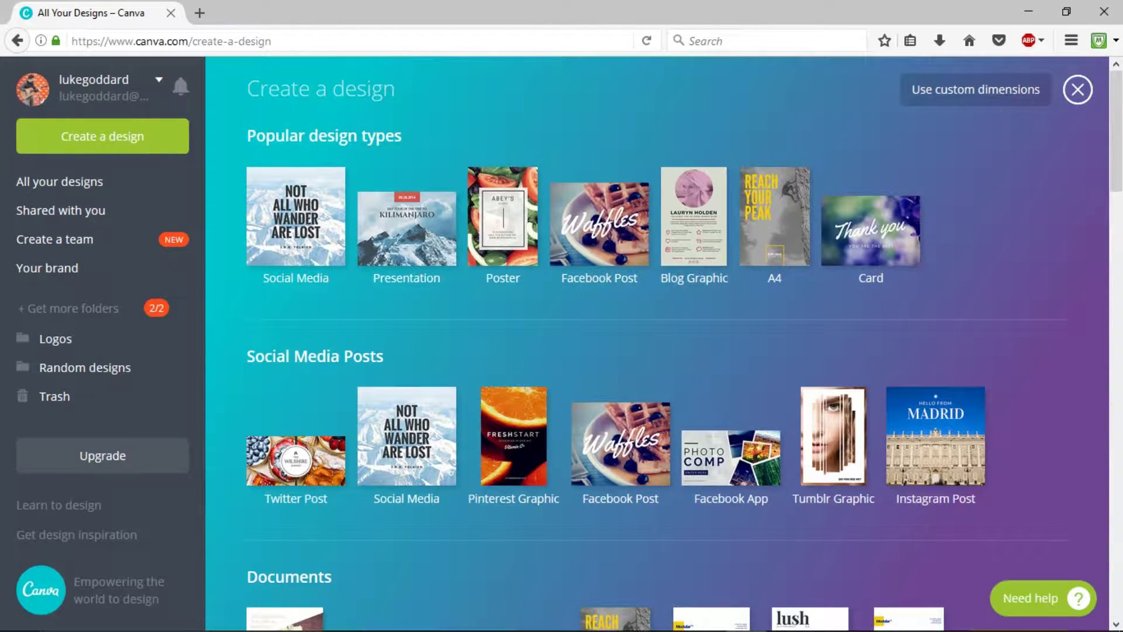
scroll(659, 351, "down", 2)
scroll(658, 352, "down", 6)
scroll(658, 352, "down", 6)
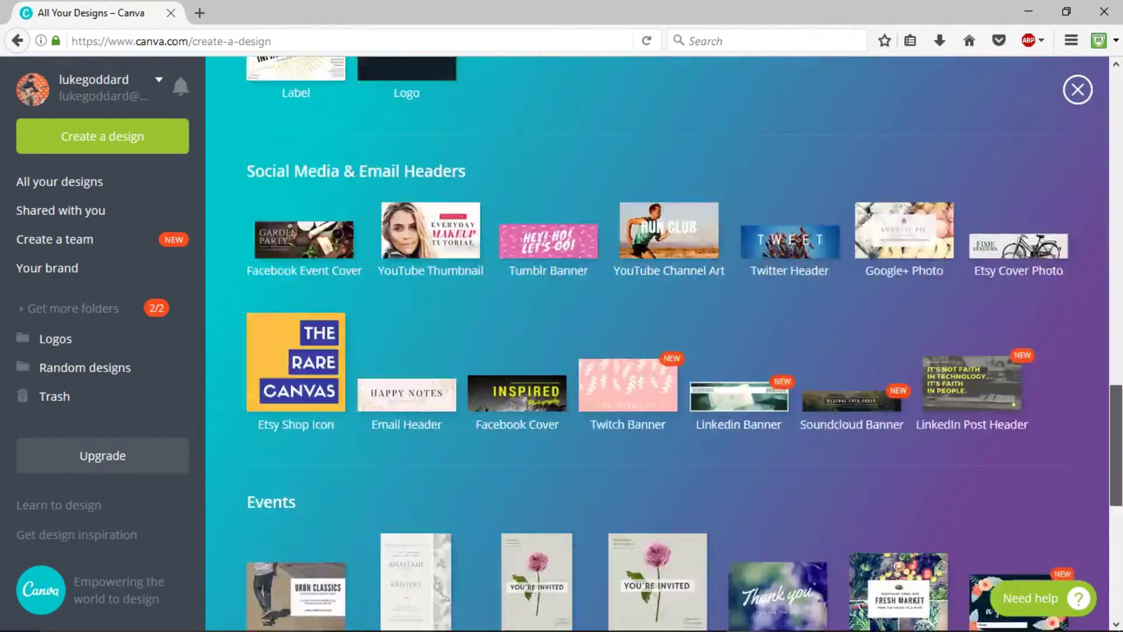
scroll(658, 351, "up", 10)
scroll(659, 351, "up", 4)
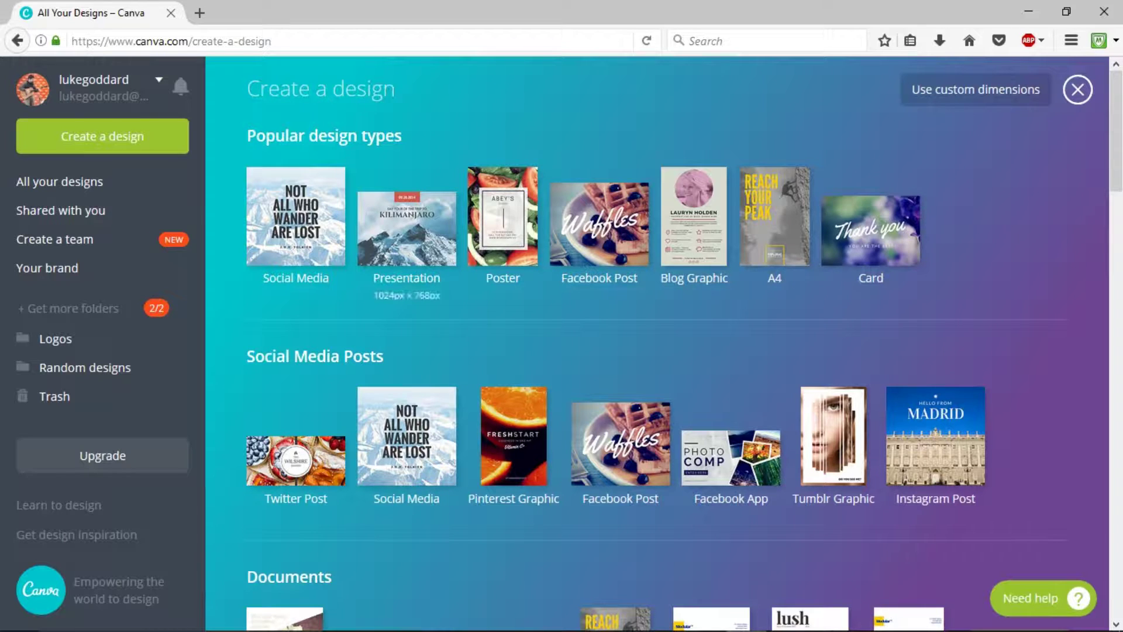
left_click(296, 220)
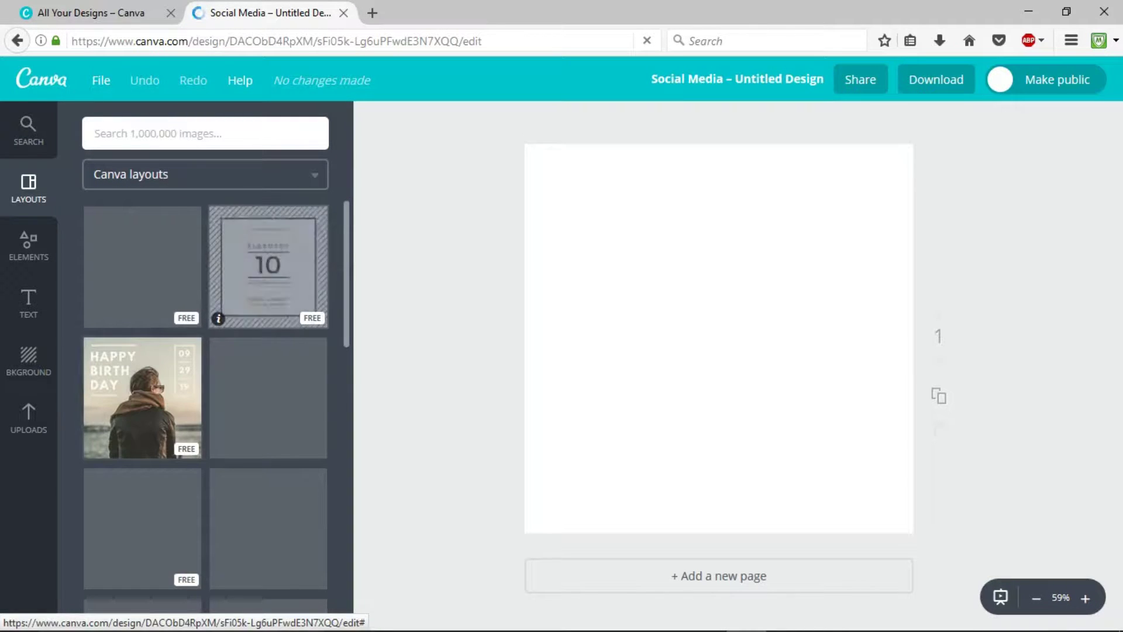
scroll(263, 299, "down", 1)
scroll(264, 298, "down", 2)
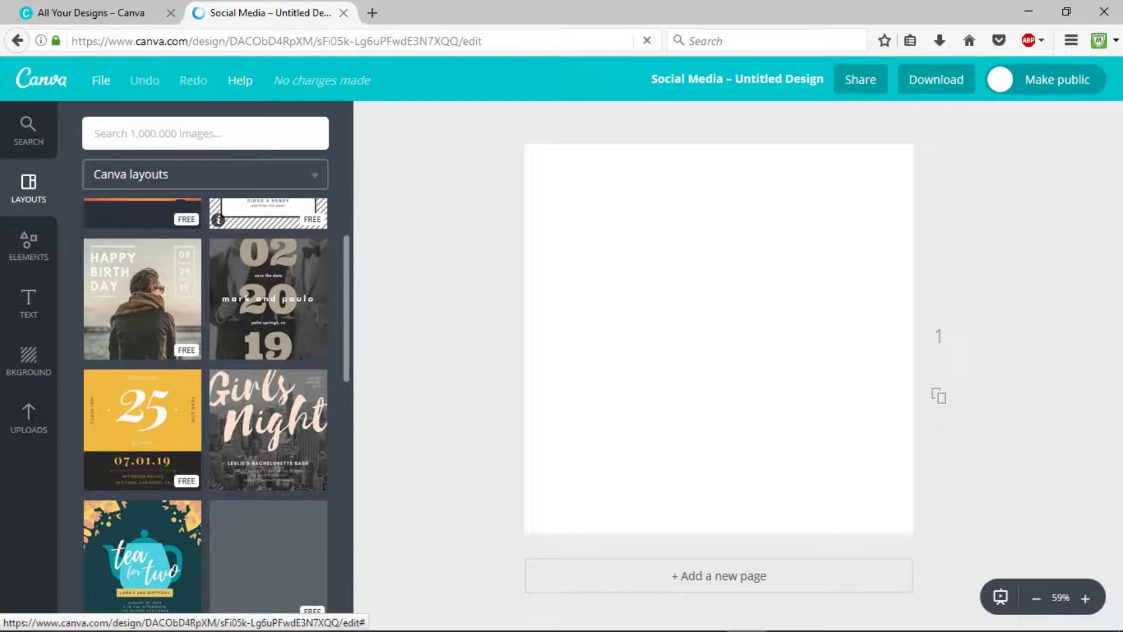
scroll(263, 298, "down", 2)
scroll(264, 298, "down", 2)
scroll(263, 299, "down", 2)
scroll(263, 299, "down", 1)
scroll(263, 298, "down", 2)
scroll(264, 299, "down", 2)
scroll(263, 298, "down", 2)
scroll(263, 298, "down", 2)
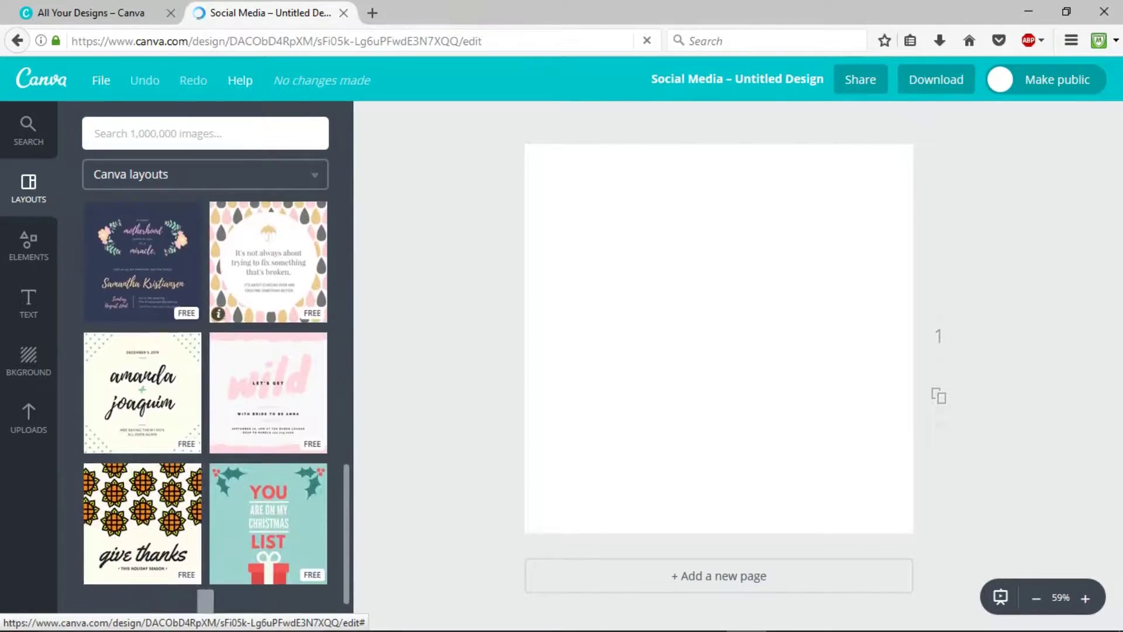
scroll(263, 298, "down", 1)
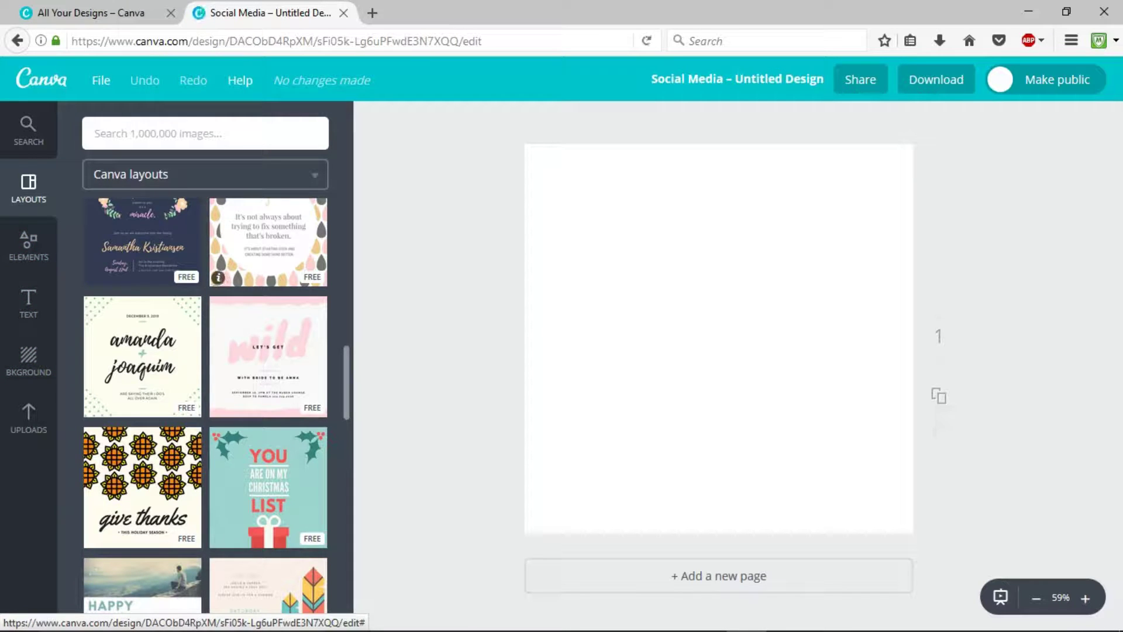
scroll(263, 264, "down", 2)
scroll(263, 263, "down", 2)
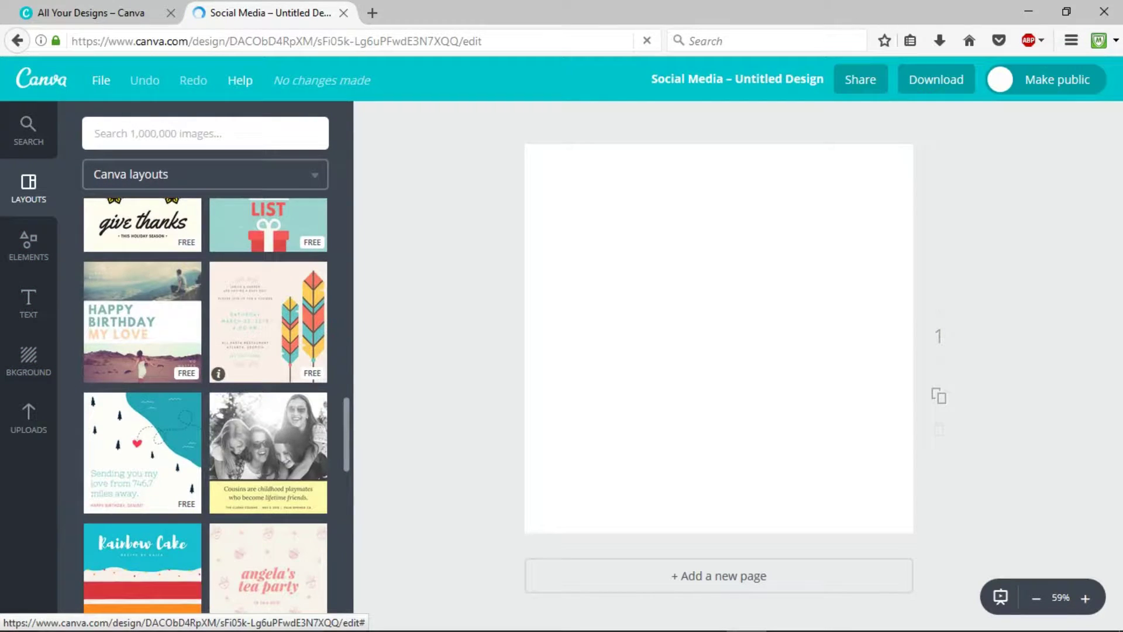
scroll(263, 263, "down", 3)
scroll(263, 264, "down", 3)
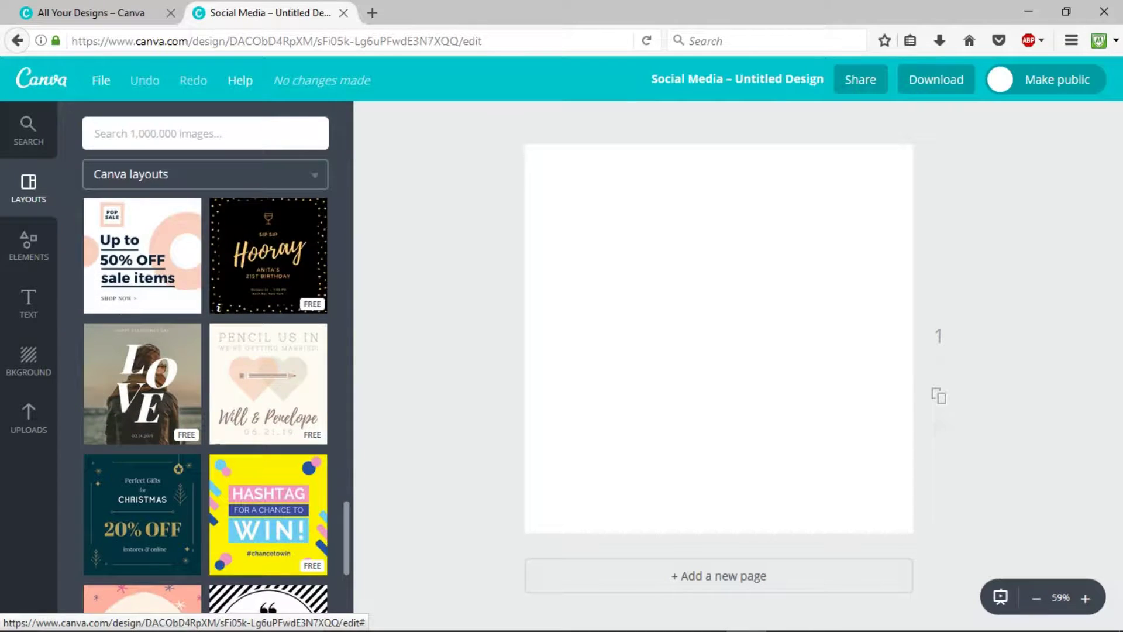
scroll(220, 404, "down", 2)
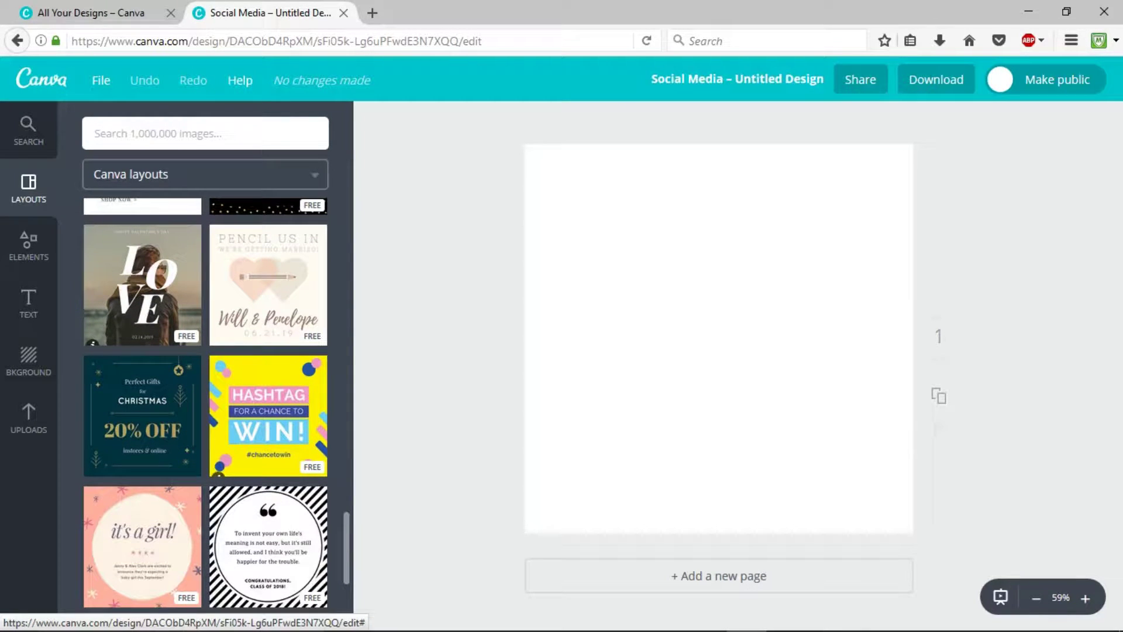
Step: Apply the LOVE layout and give its photo the Epic filter after trying Drama and Edge
left_click(143, 285)
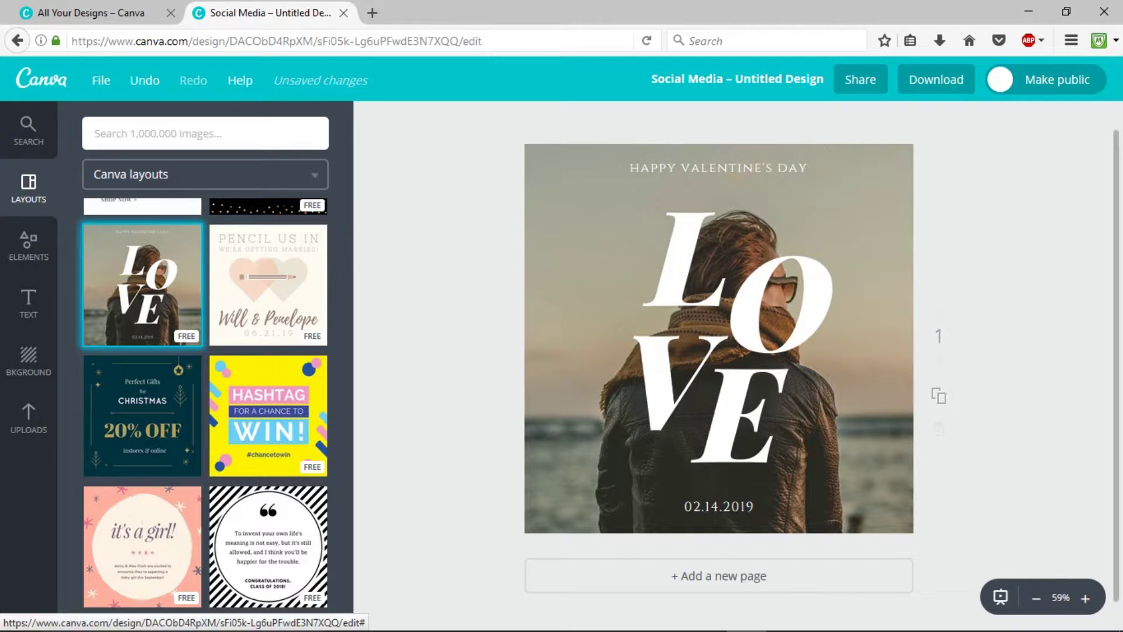
left_click(614, 395)
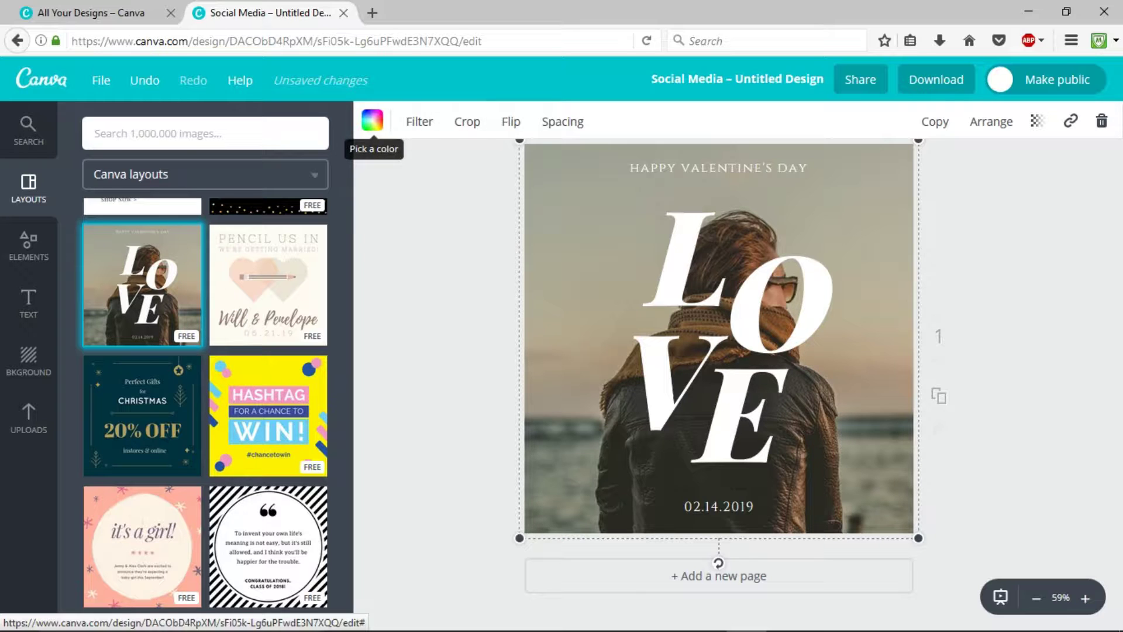
left_click(419, 121)
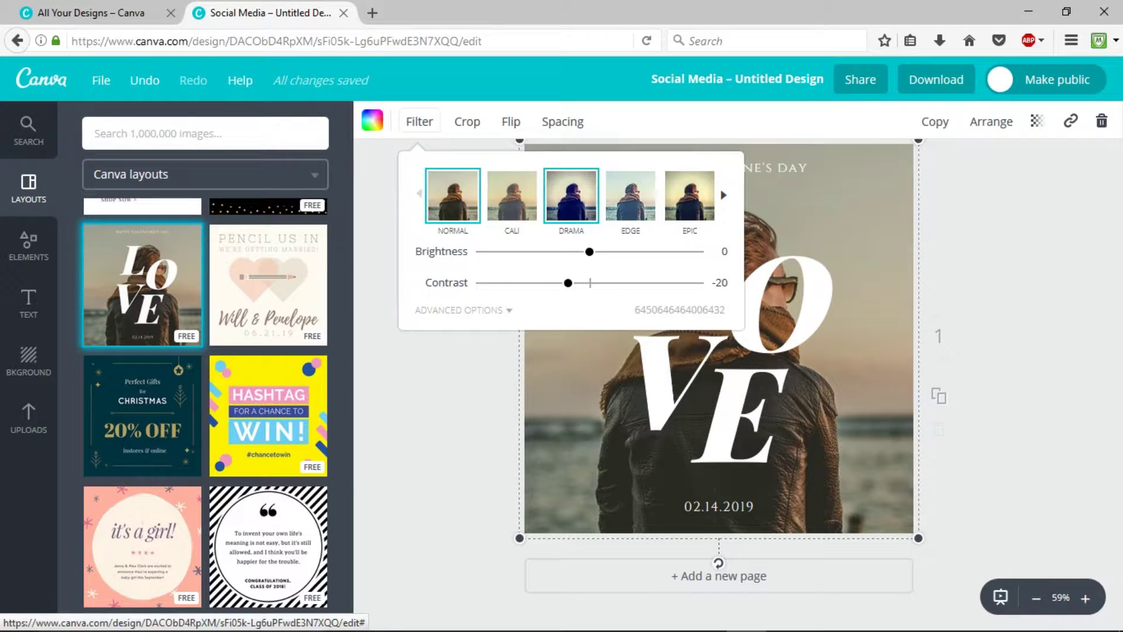
left_click(572, 196)
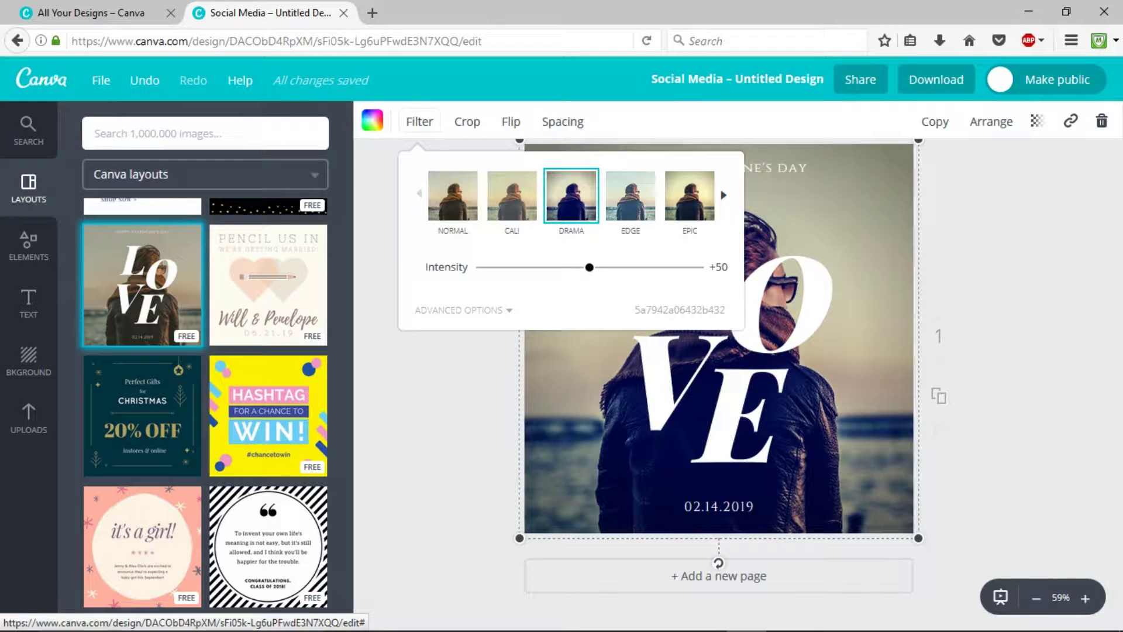
left_click(630, 196)
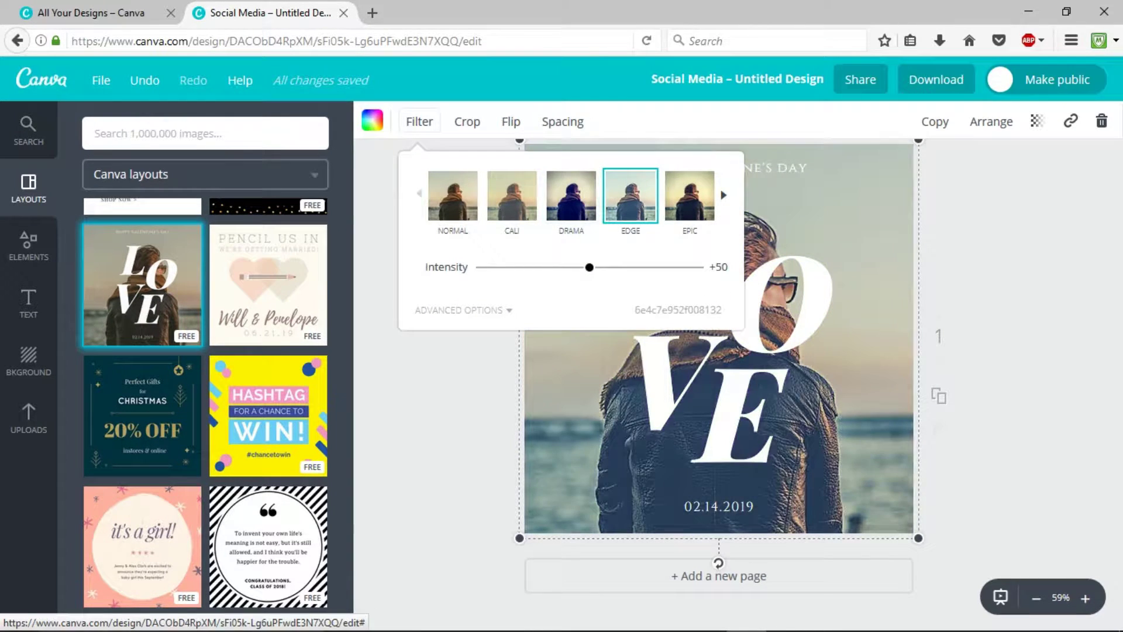
left_click(690, 195)
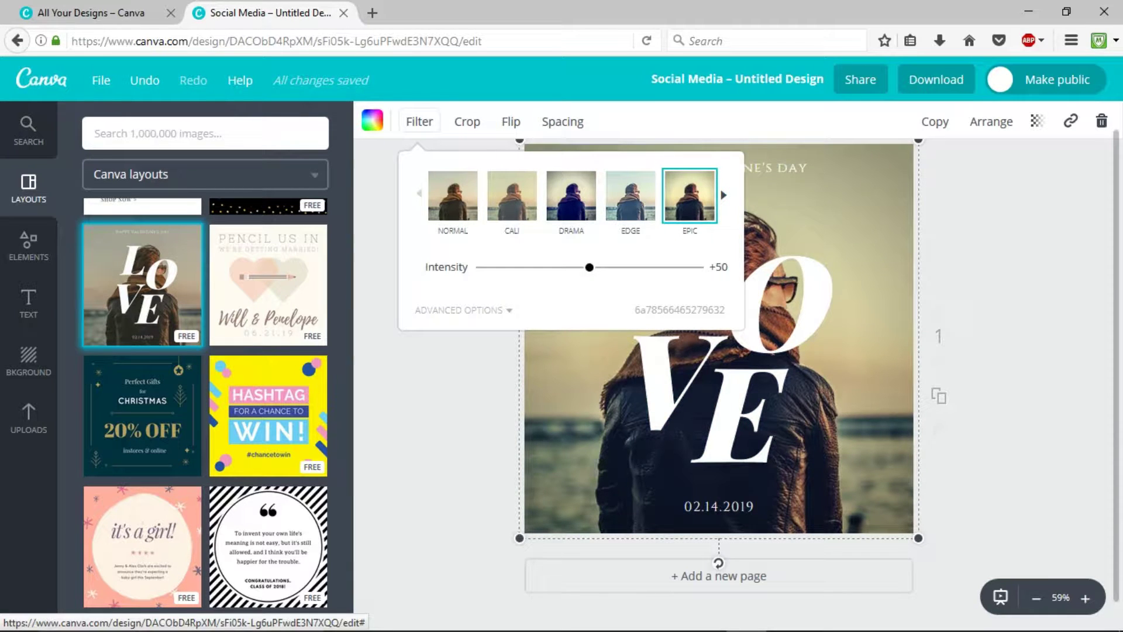
key("Escape")
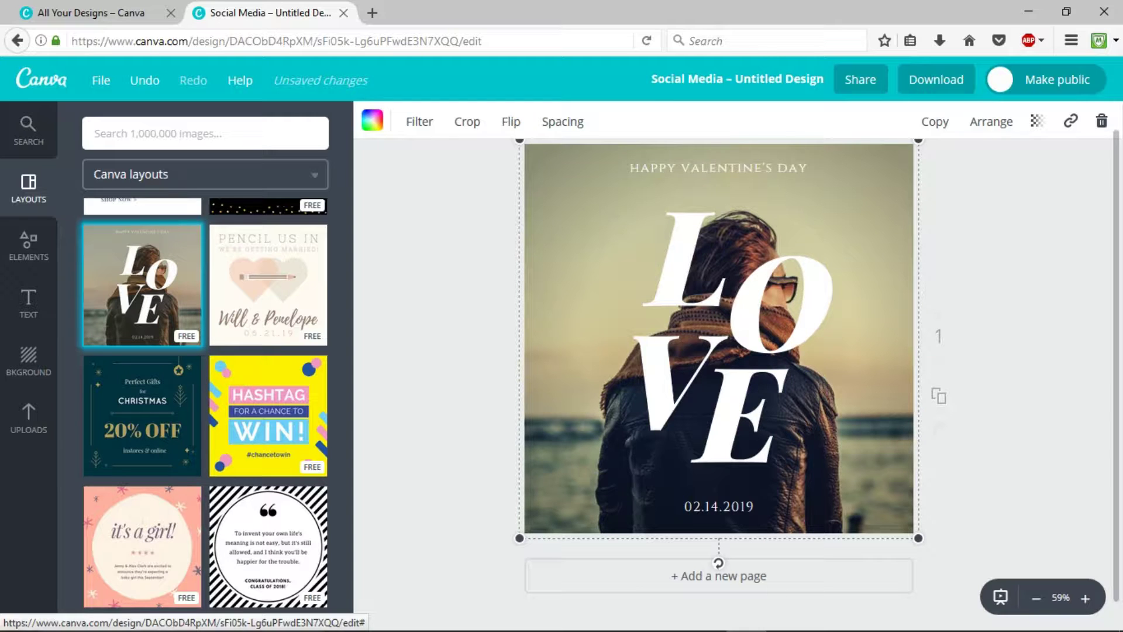
Step: Replace HAPPY VALENTINE'S DAY with 'The Rogues' and delete letters from the big LOVE lettering
left_click(718, 168)
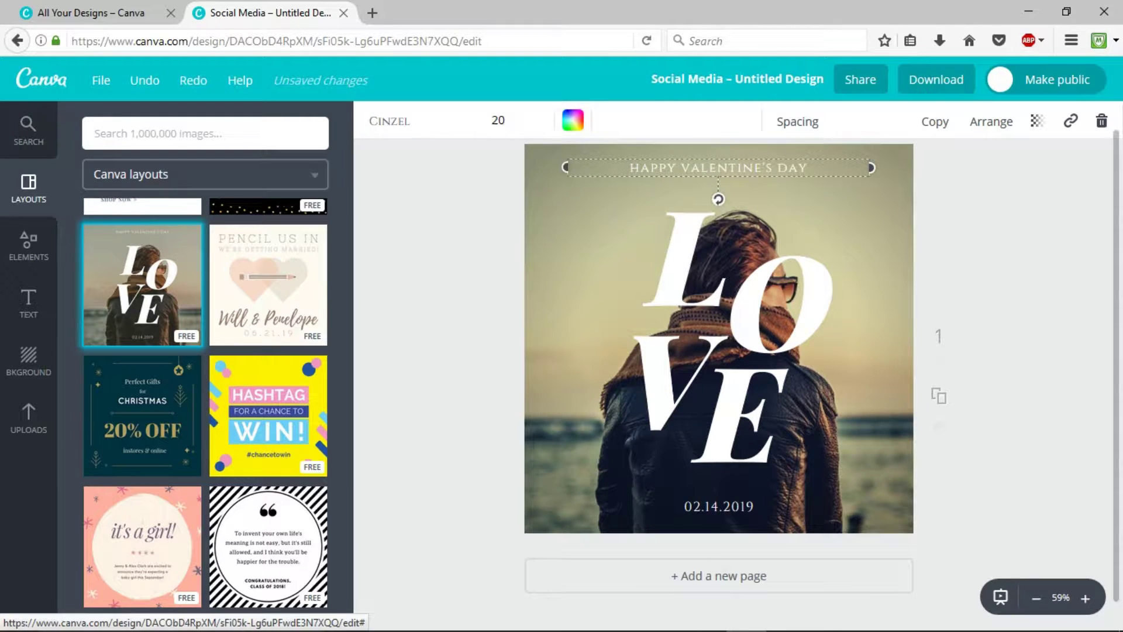
left_click_drag(808, 168, 628, 168)
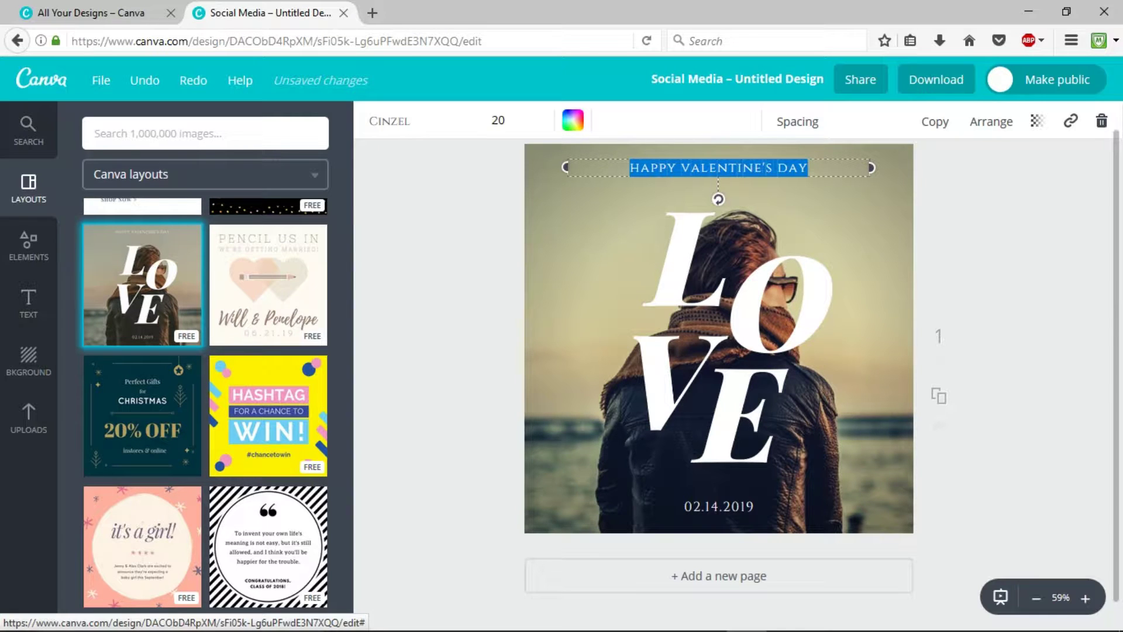
type("The ROGUES")
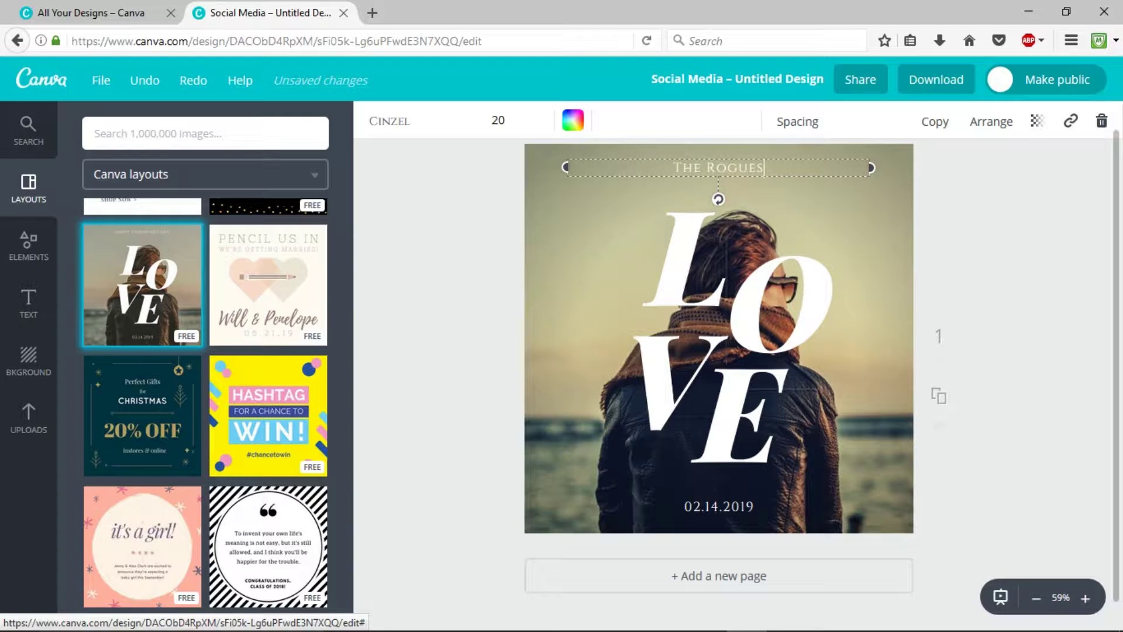
left_click(815, 410)
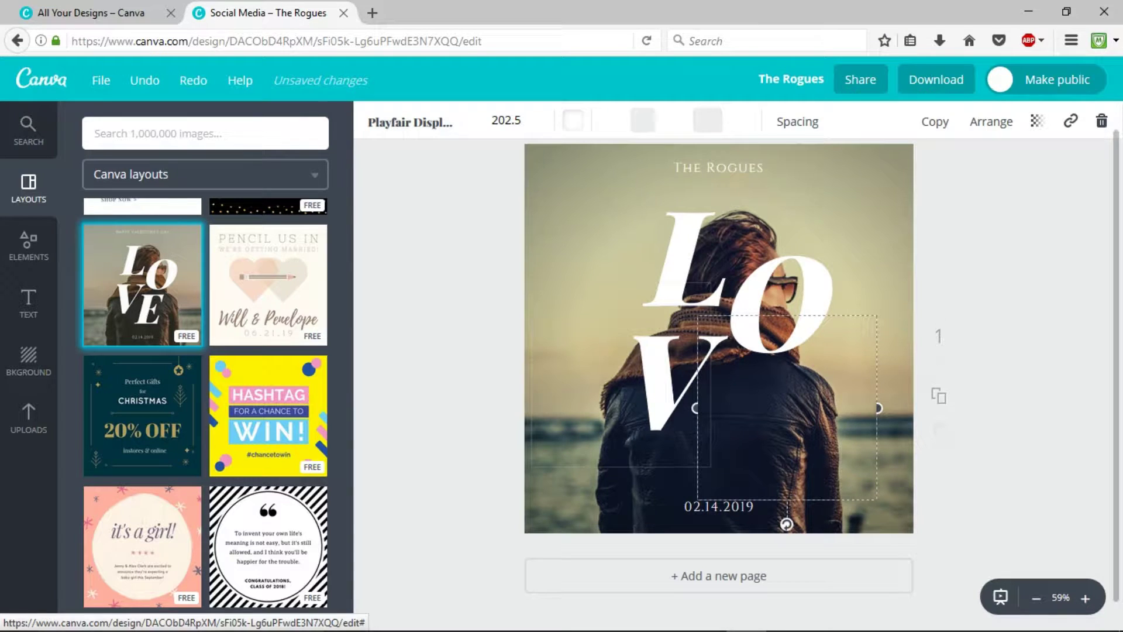
key("BackSpace")
key("BackSpace")
left_click(905, 296)
key("ctrl+z")
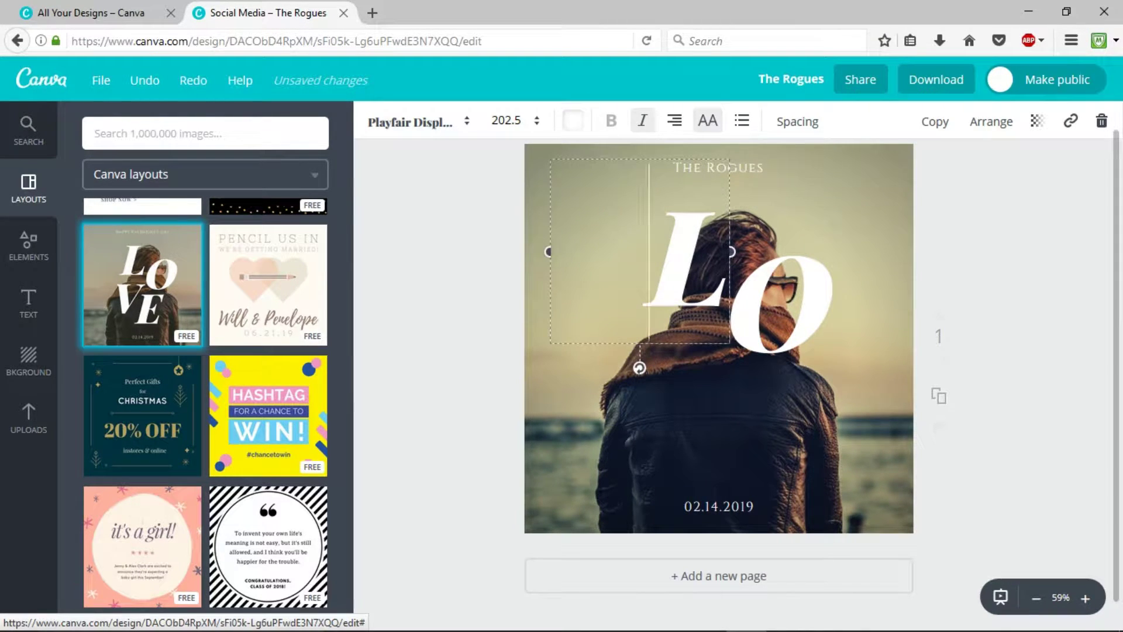
Step: Change the lettering to LIVING at size 96 in a page-wide box, over the upper photo
key("ctrl+z")
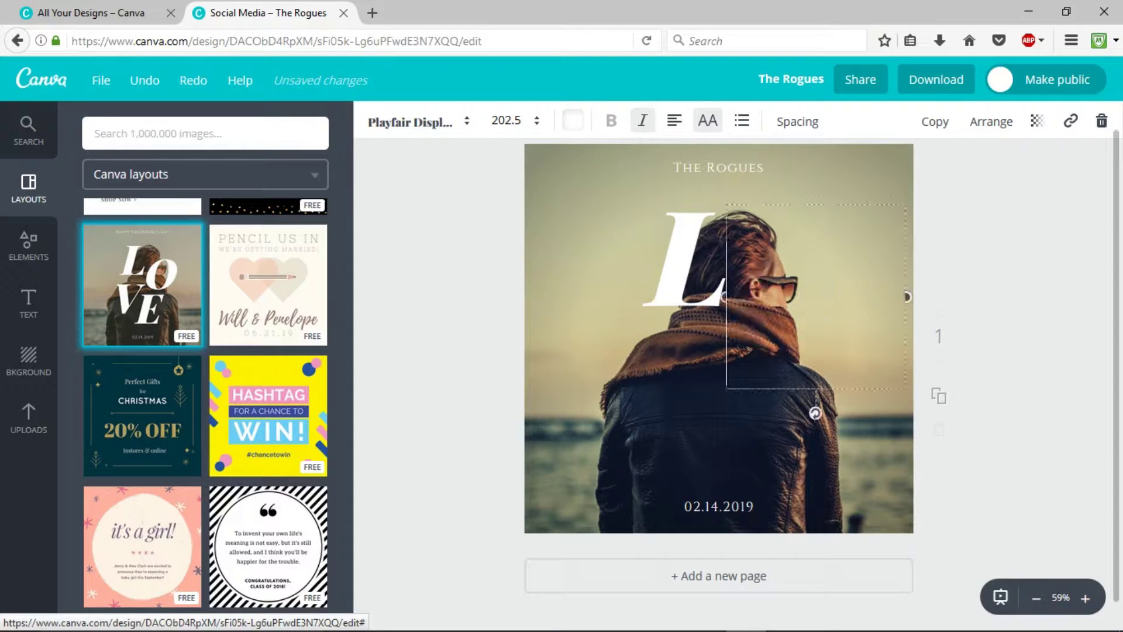
key("ctrl+z")
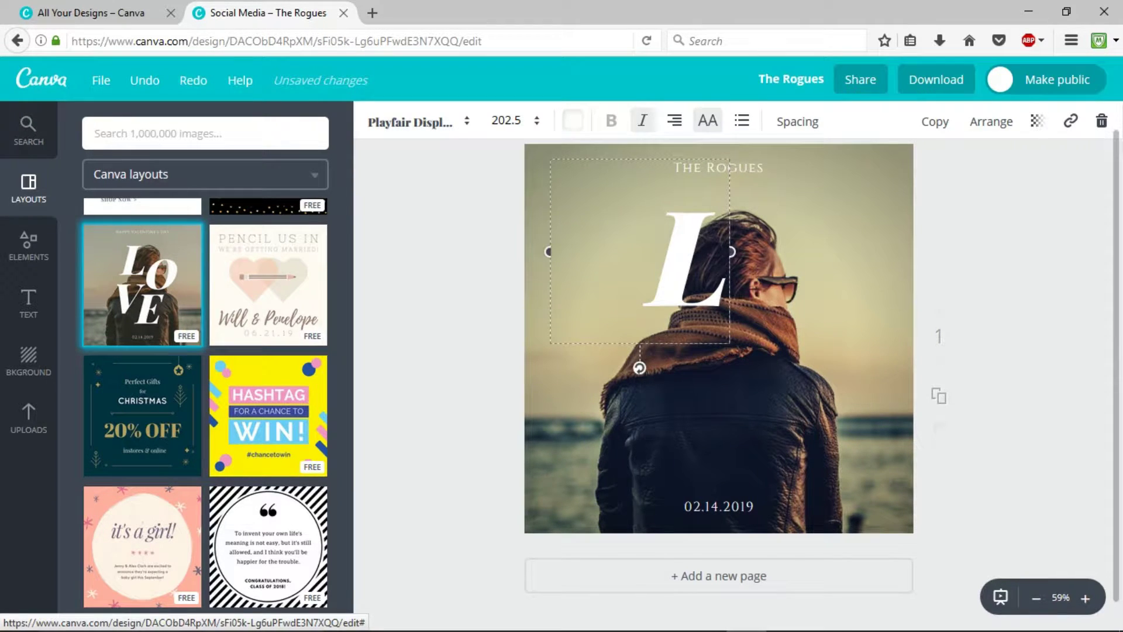
key("ctrl+z")
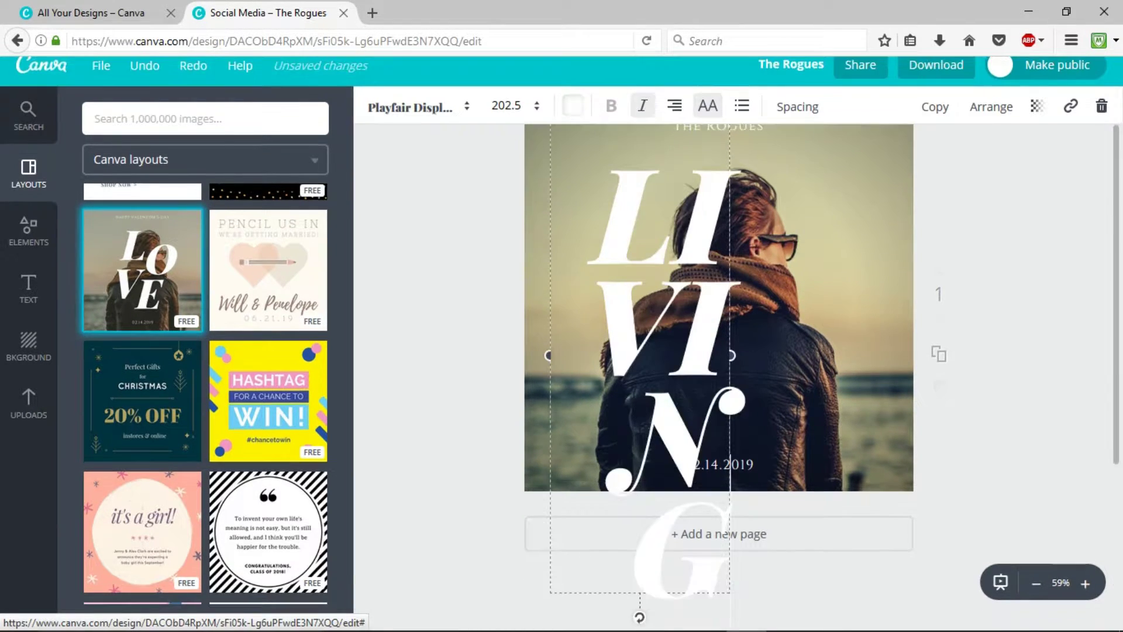
left_click_drag(731, 355, 1000, 244)
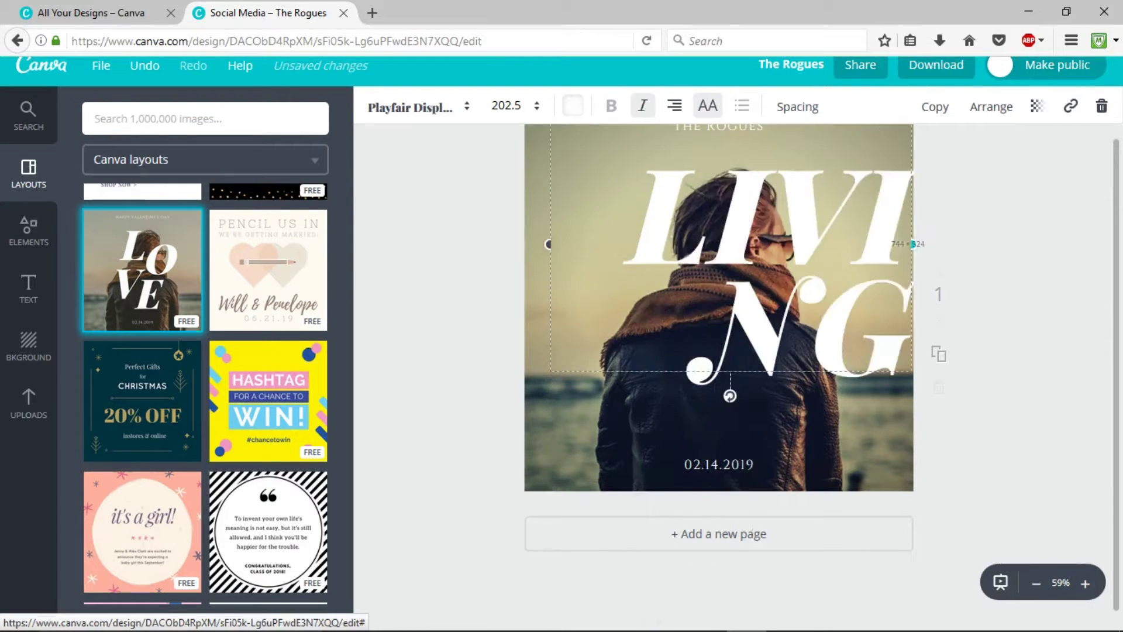
key("ctrl+z")
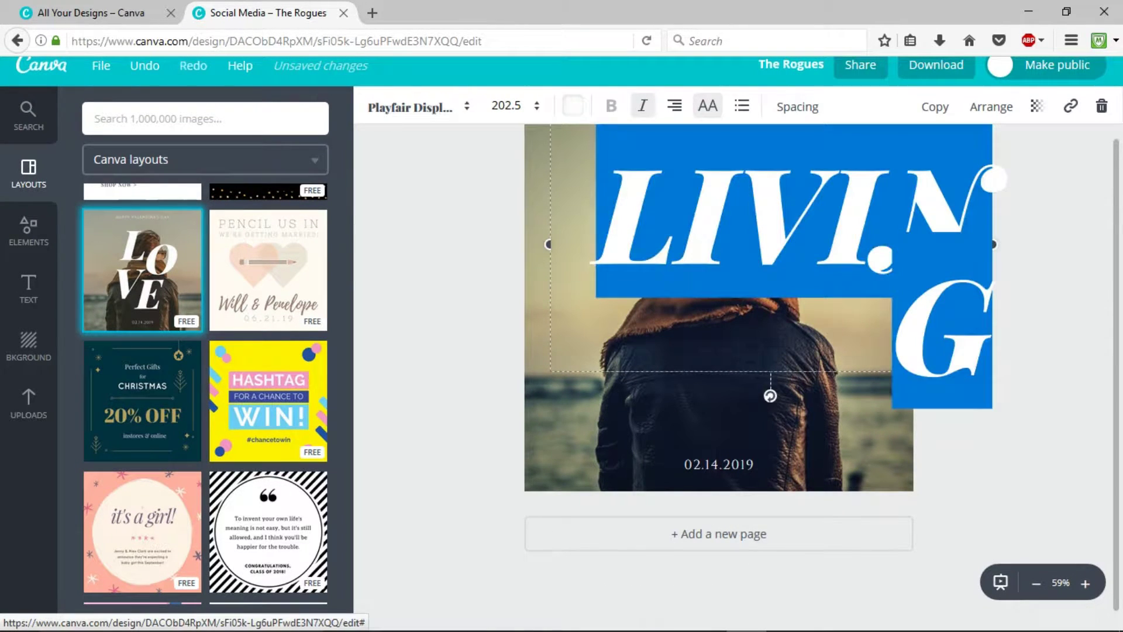
left_click(506, 105)
left_click(500, 393)
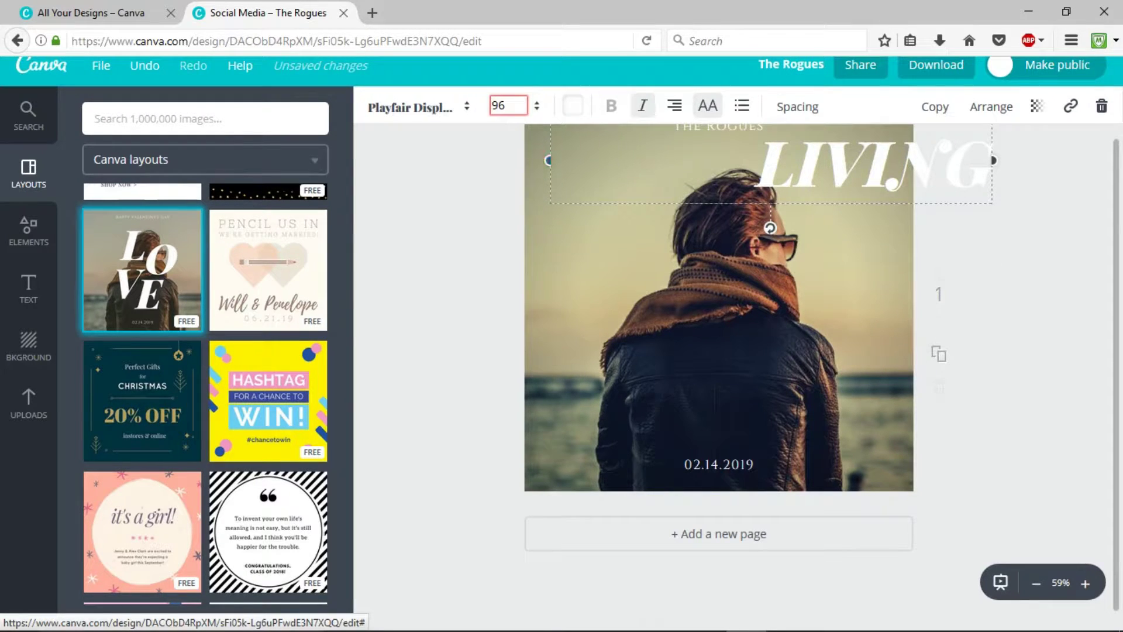
left_click_drag(890, 183, 770, 233)
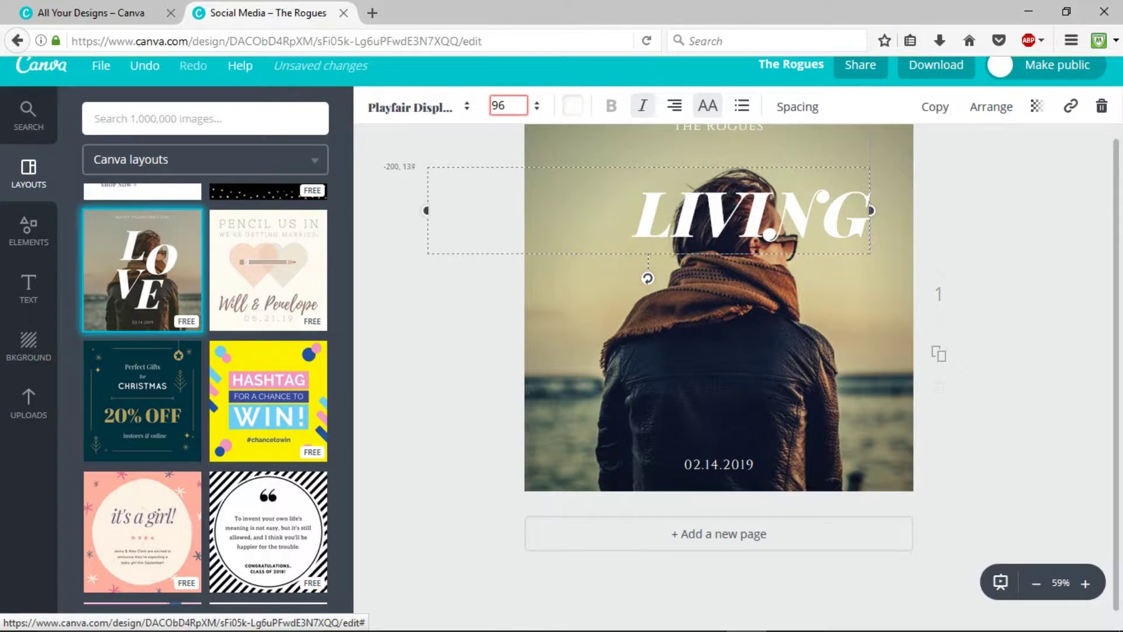
type("C")
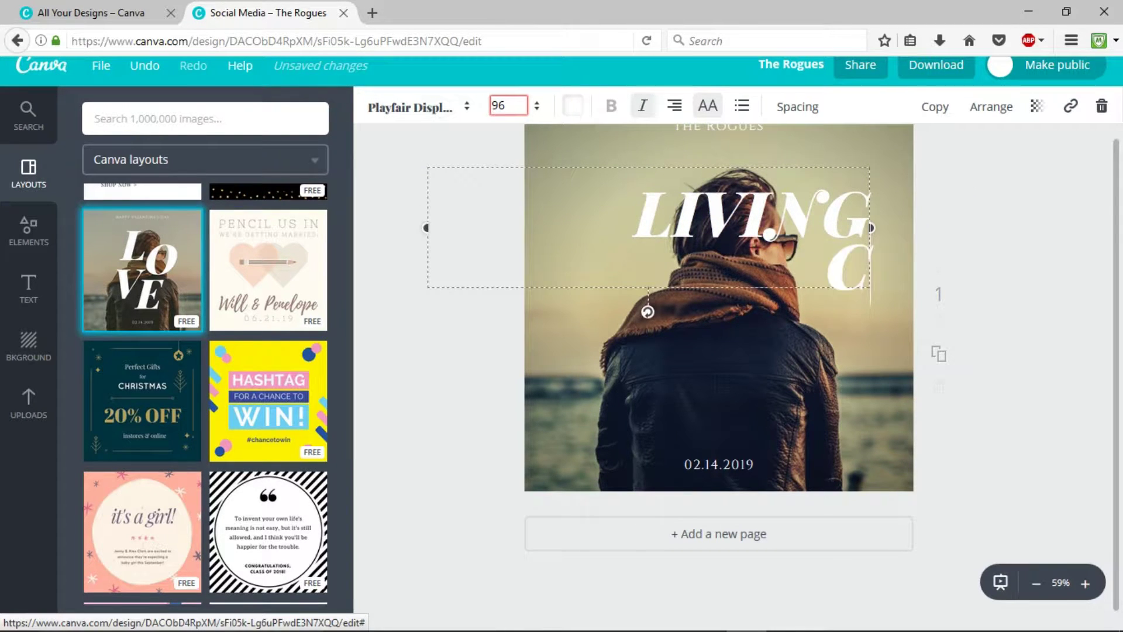
type("OLOURS")
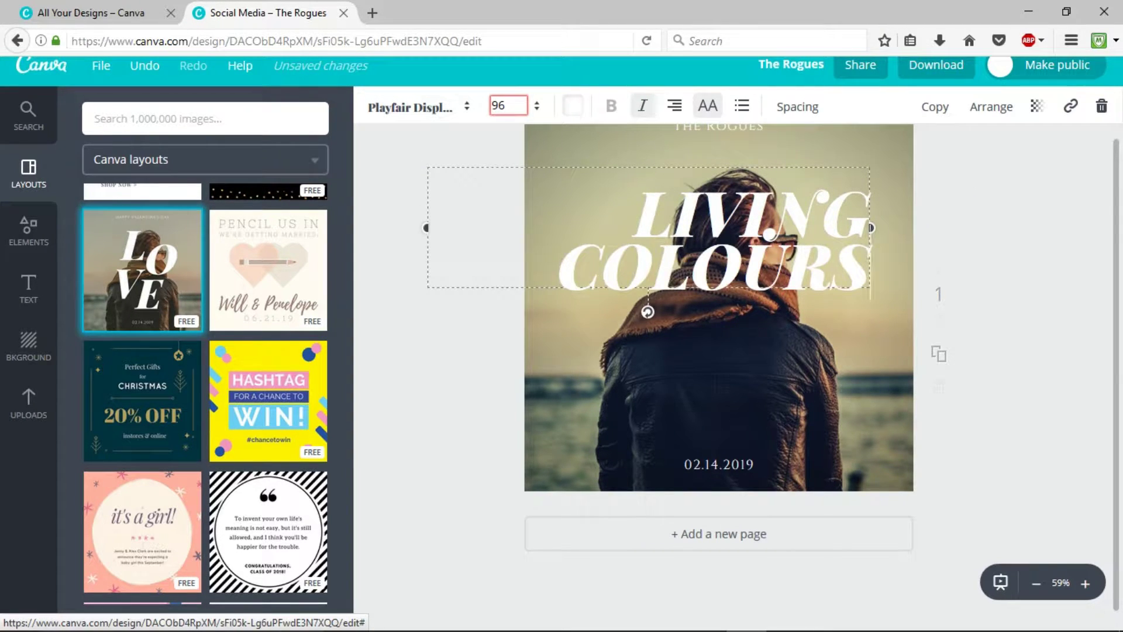
Step: Add a COLOURS line, centre-align both lines, and centre the title on the page
key("shift+Home")
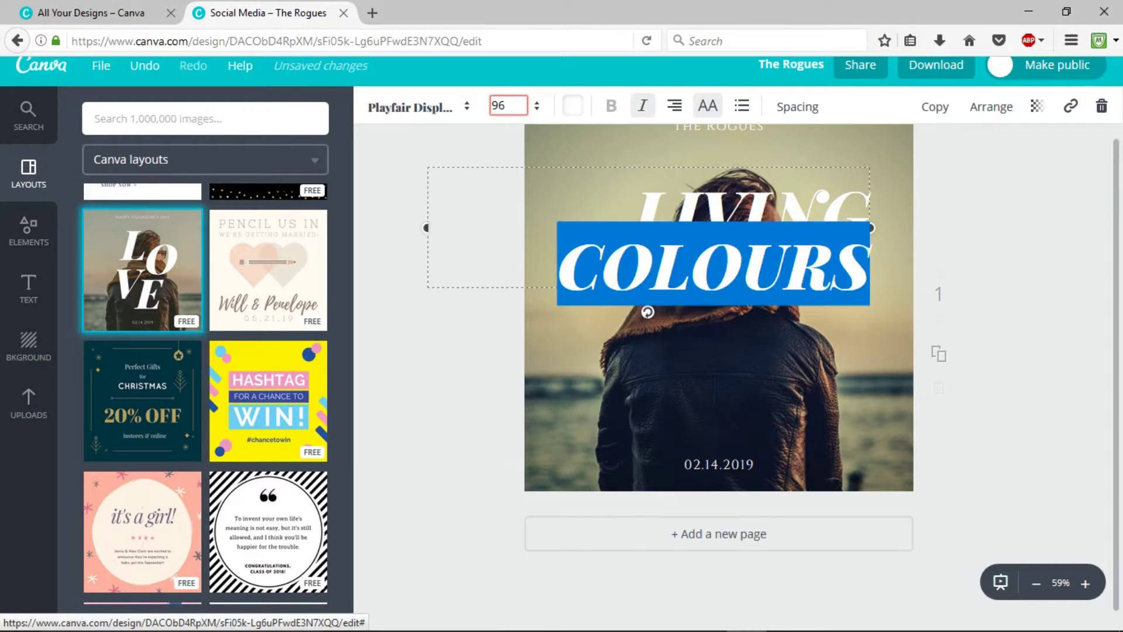
key("Up")
key("shift+End")
key("Left")
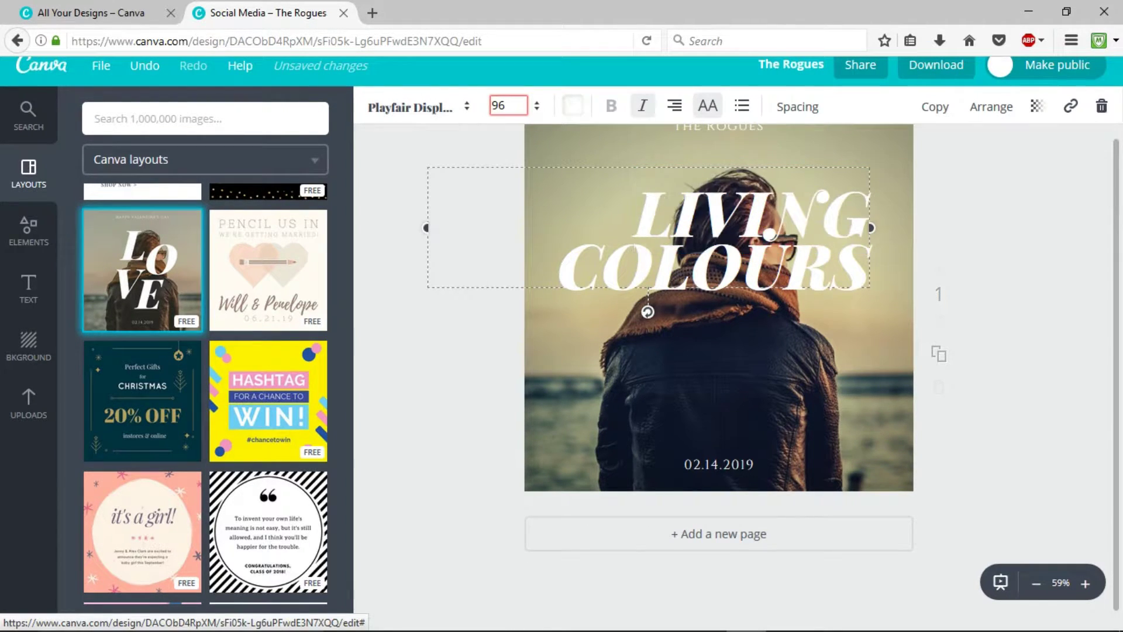
key("ctrl+a")
left_click(675, 106)
left_click(709, 154)
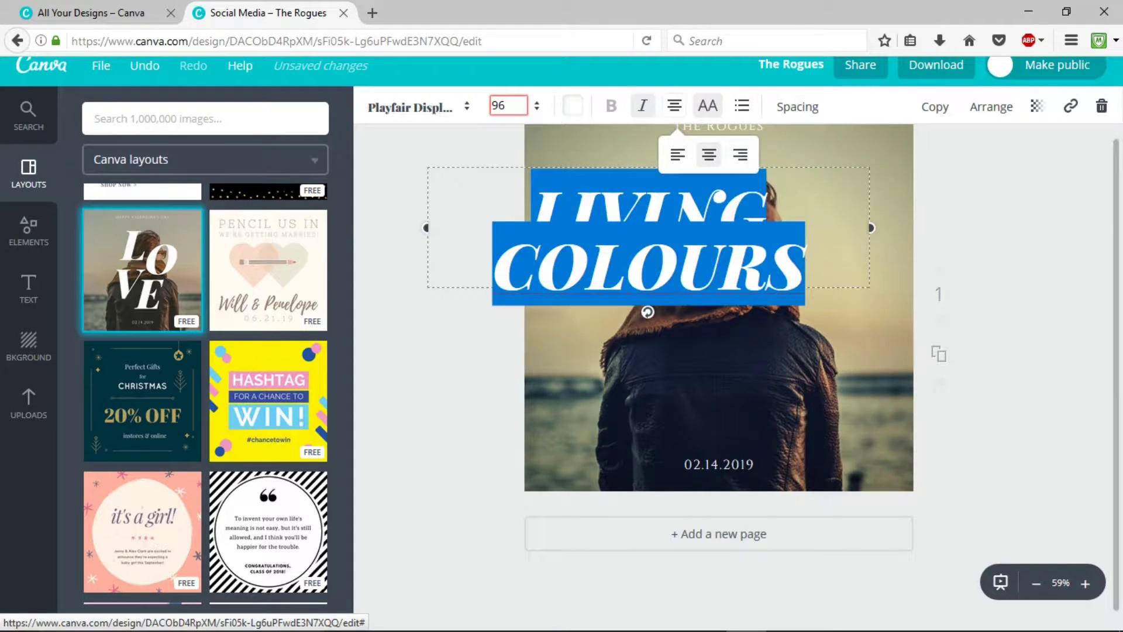
left_click_drag(648, 312, 710, 314)
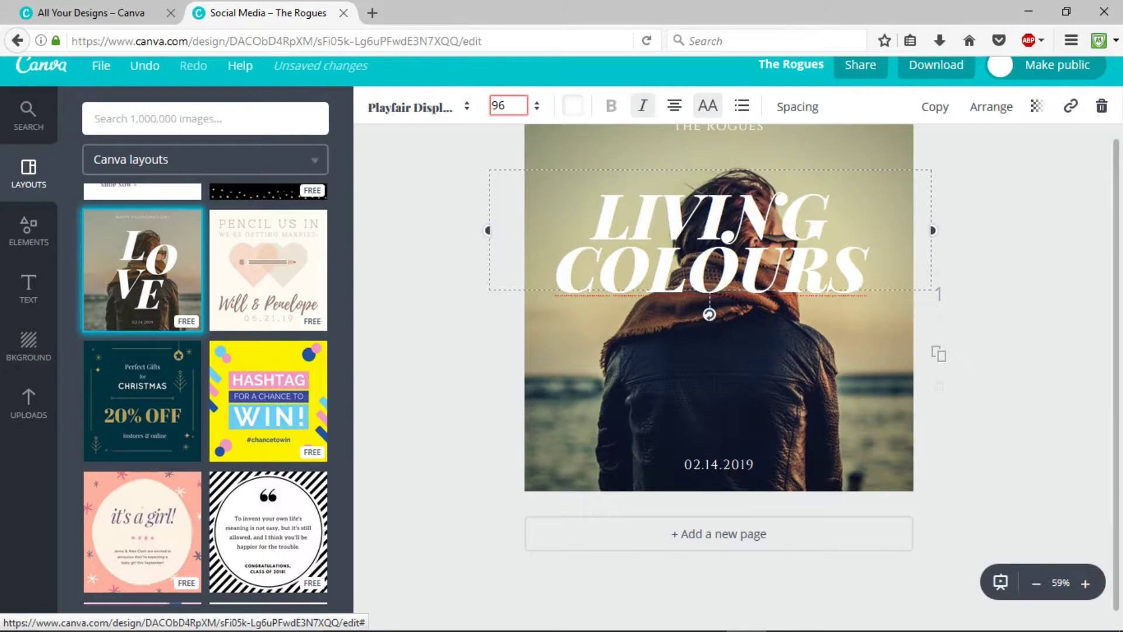
scroll(719, 351, "up", 1)
Step: Select both lines of the LIVING COLOURS title and set their text colour to black
left_click(719, 439)
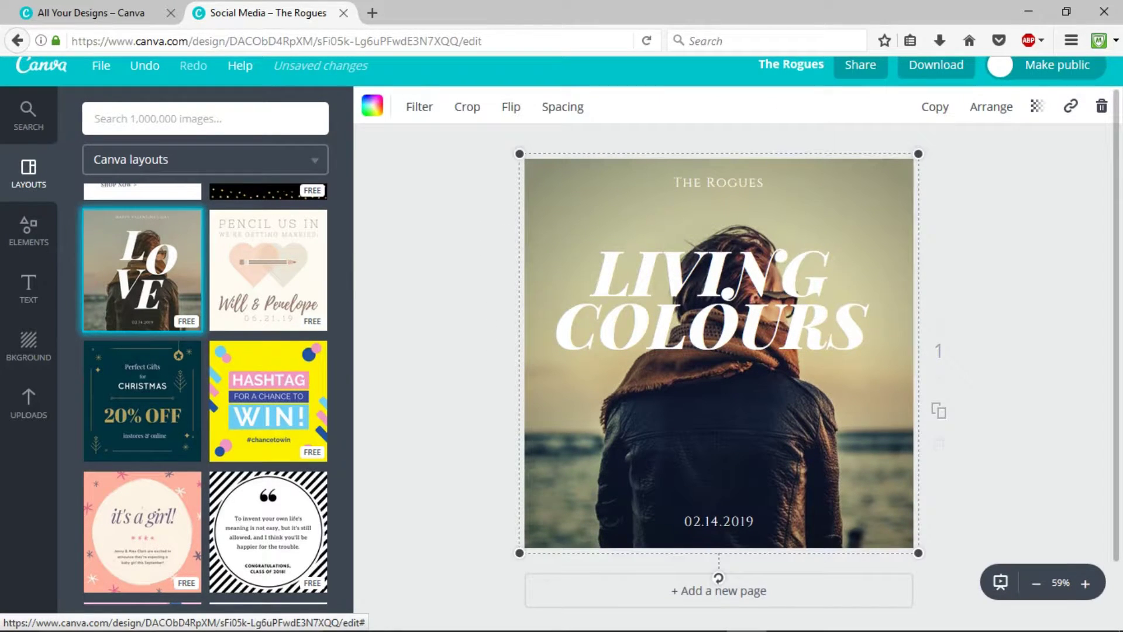
left_click(711, 299)
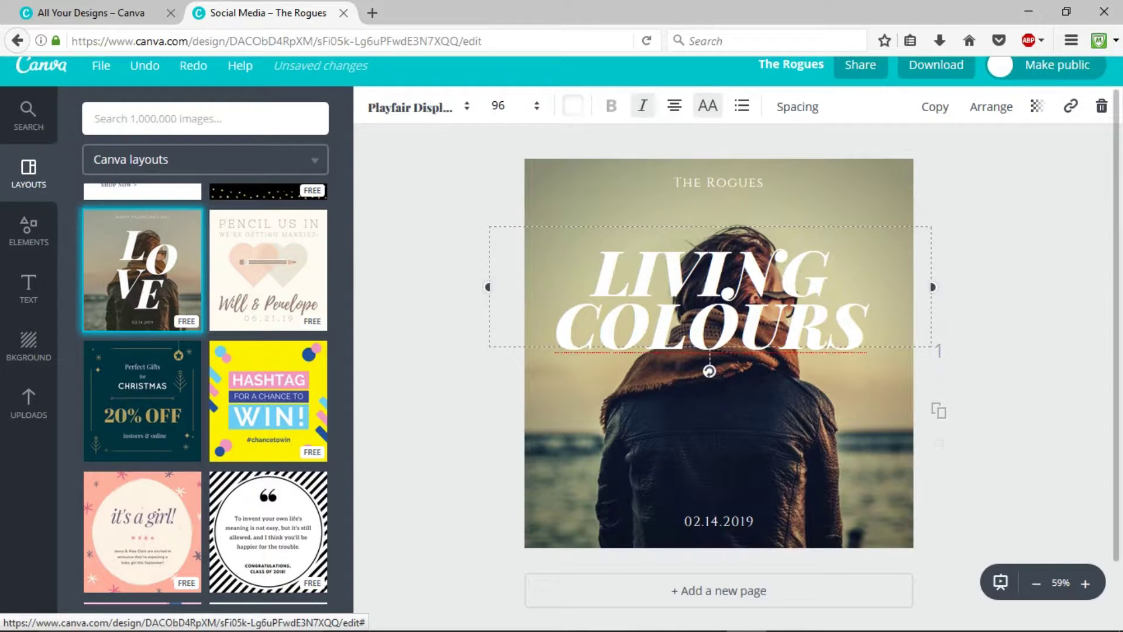
double_click(725, 291)
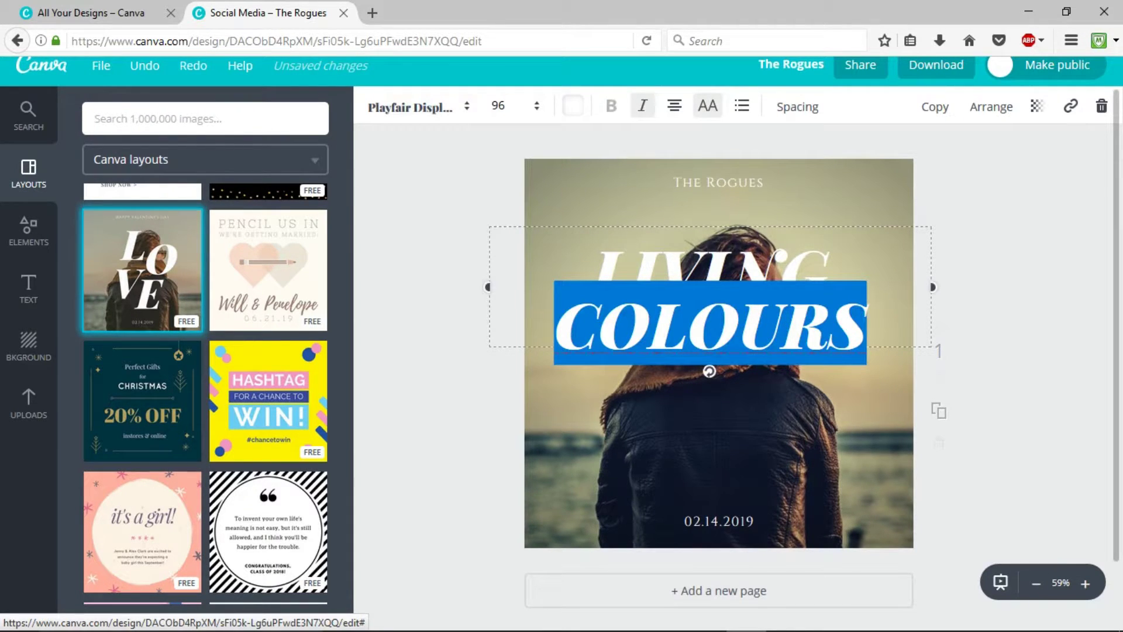
key("ctrl+a")
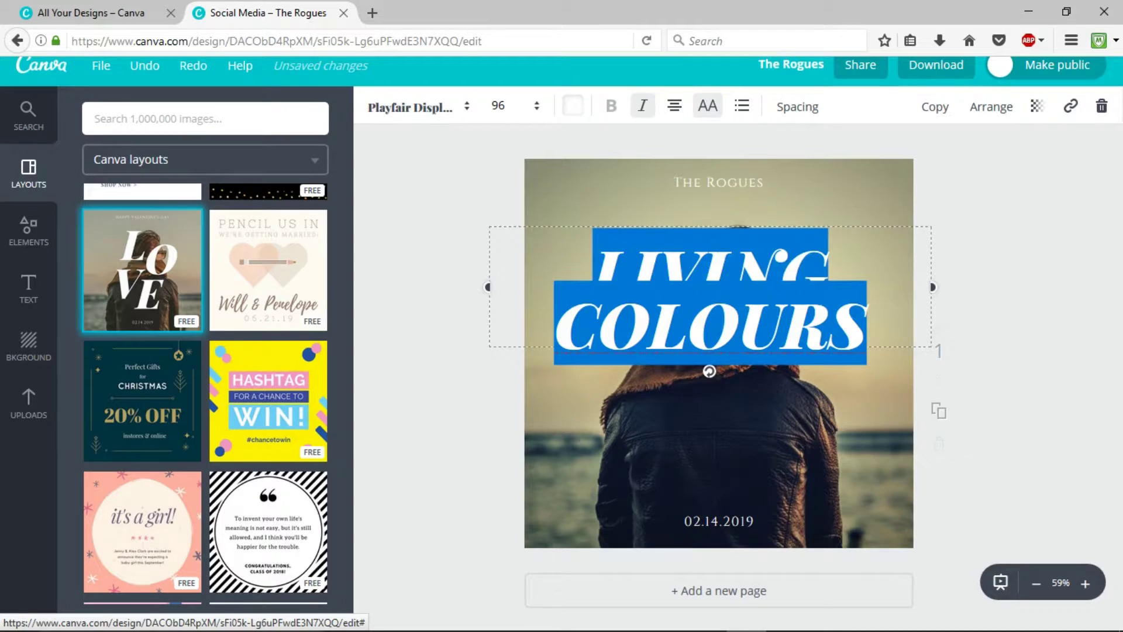
left_click(572, 107)
left_click(651, 251)
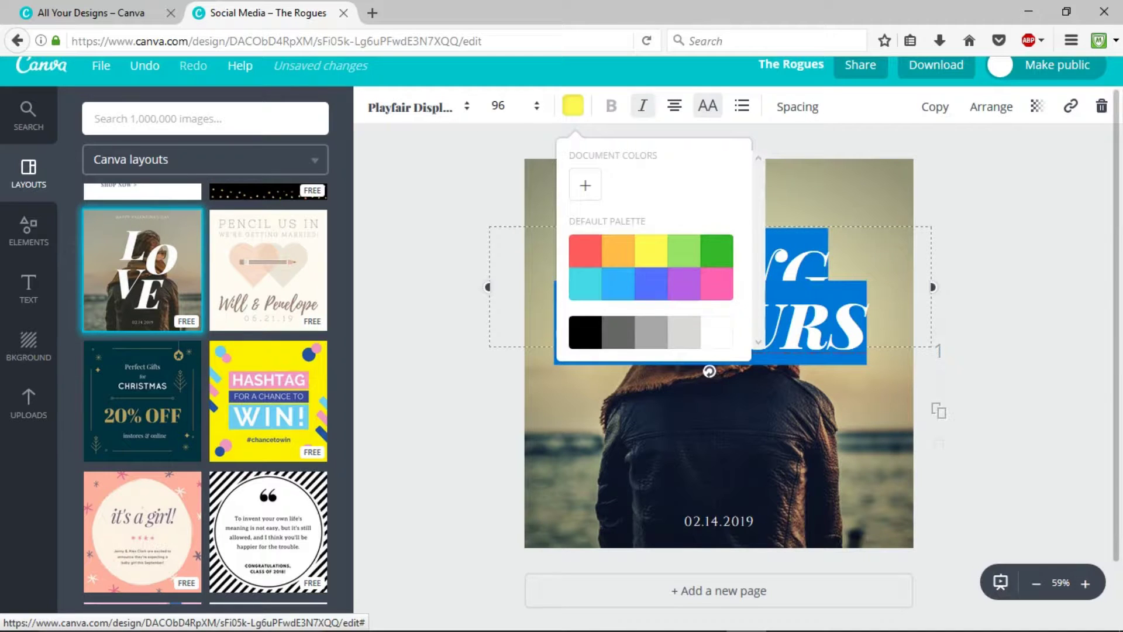
key("ctrl+z")
key("Escape")
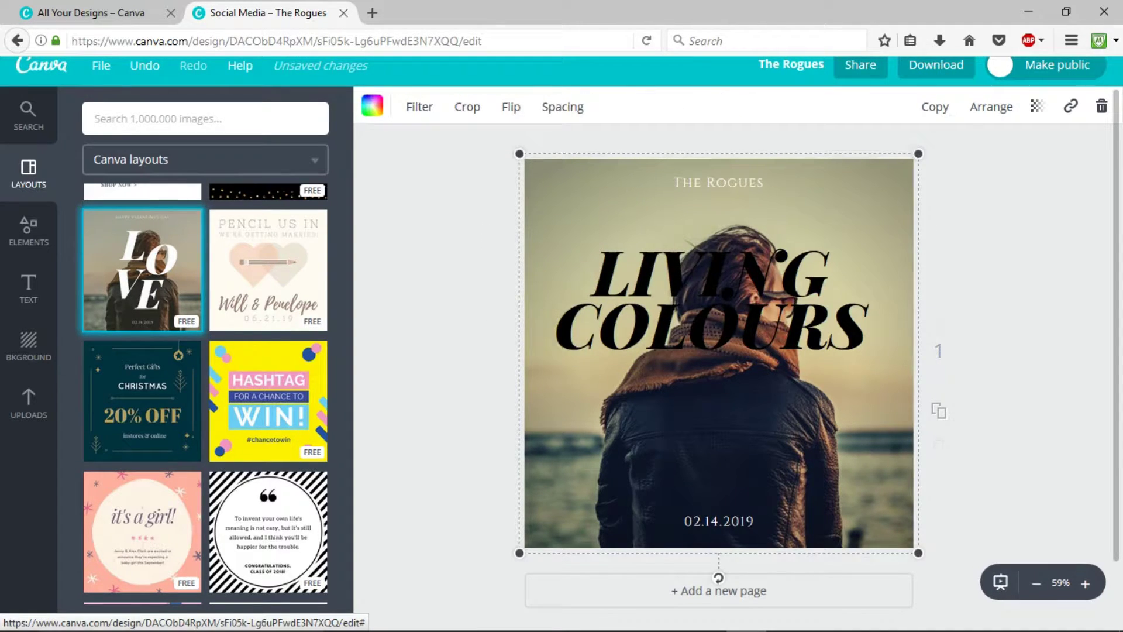
Step: Place the previously uploaded indoor photo onto the page
key("Escape")
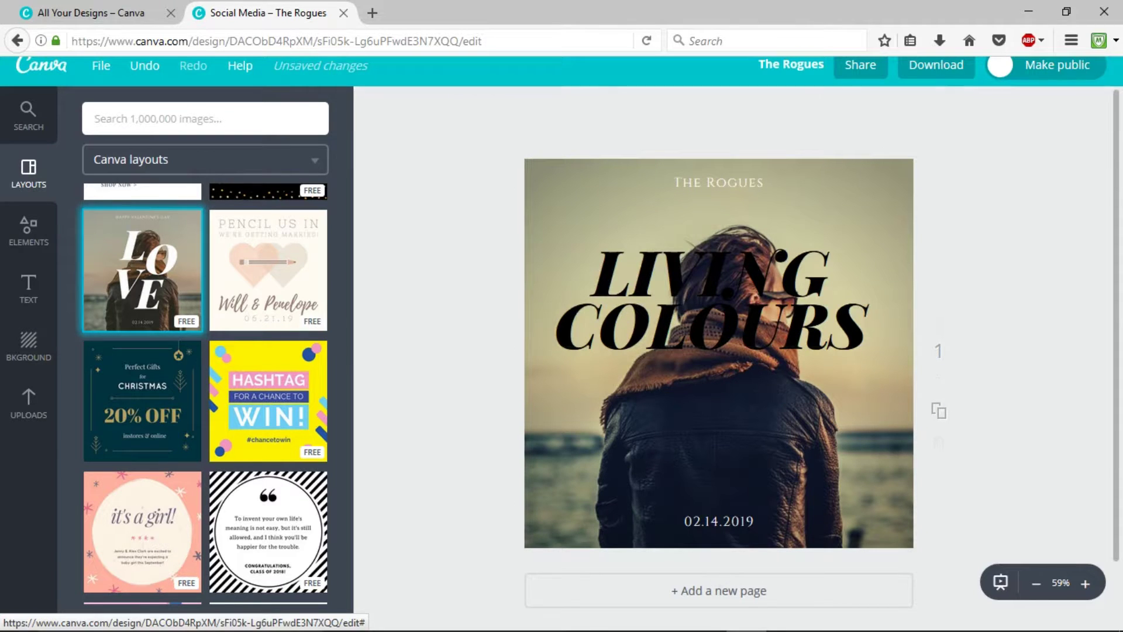
left_click(28, 404)
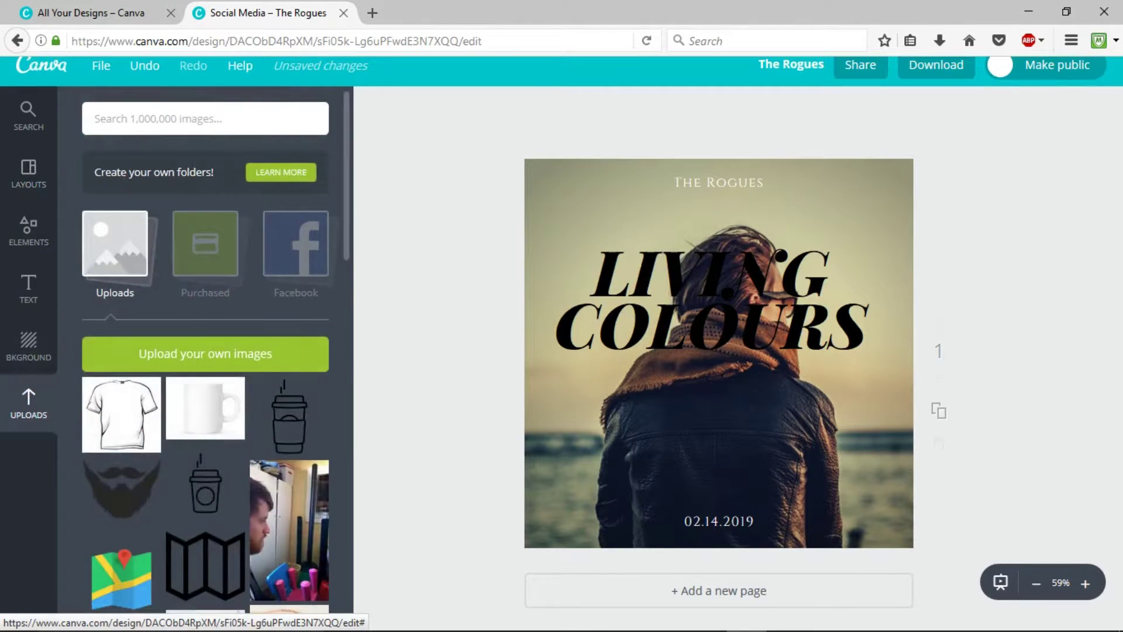
scroll(205, 369, "down", 4)
scroll(206, 369, "up", 2)
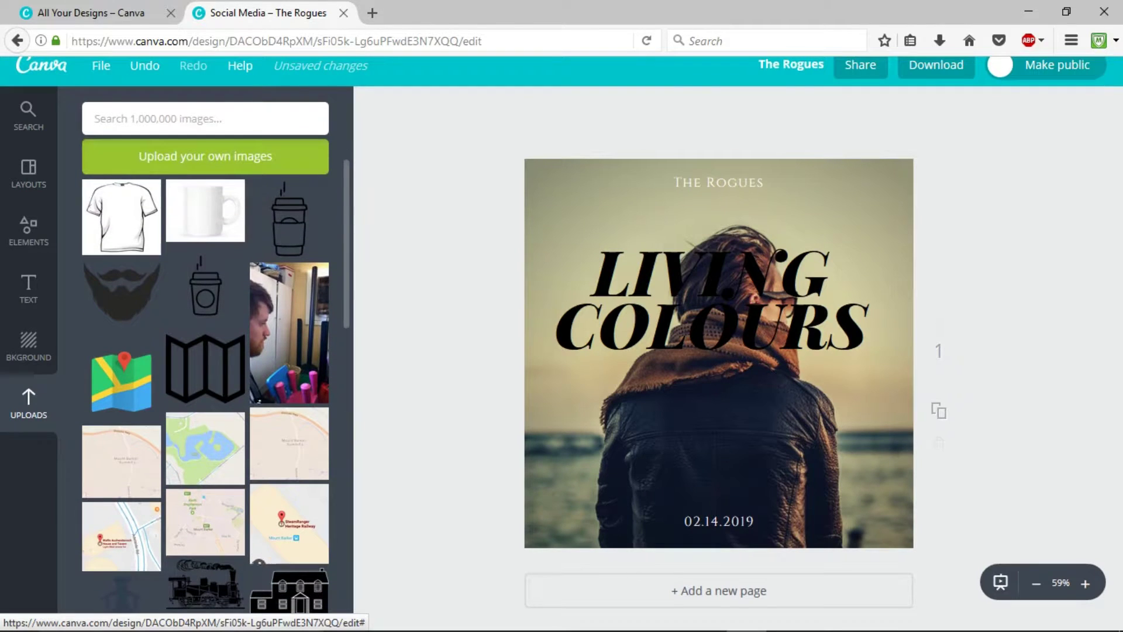
left_click(289, 332)
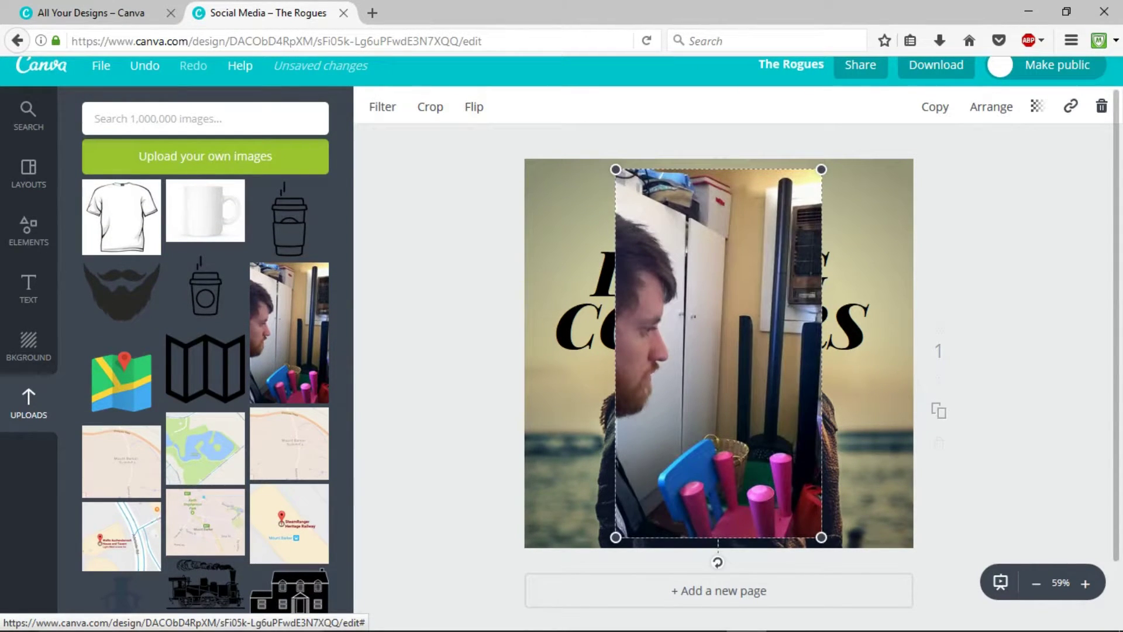
Step: Delete the old sea-view background and make the uploaded photo fill the page
key("Tab")
left_click(1101, 106)
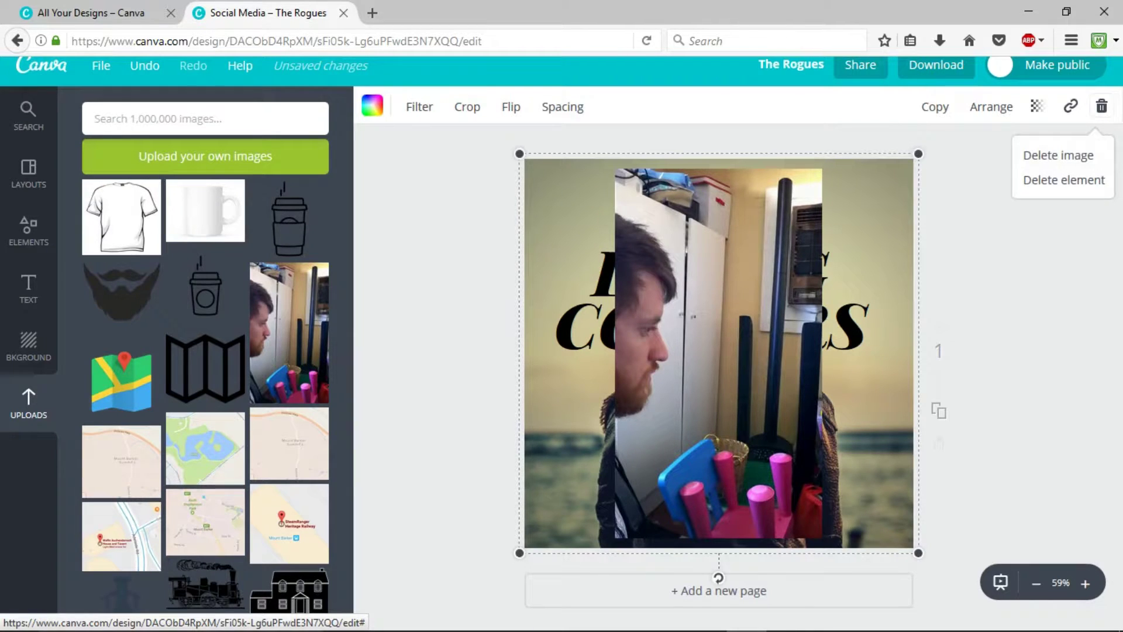
left_click(1061, 155)
key("ctrl+z")
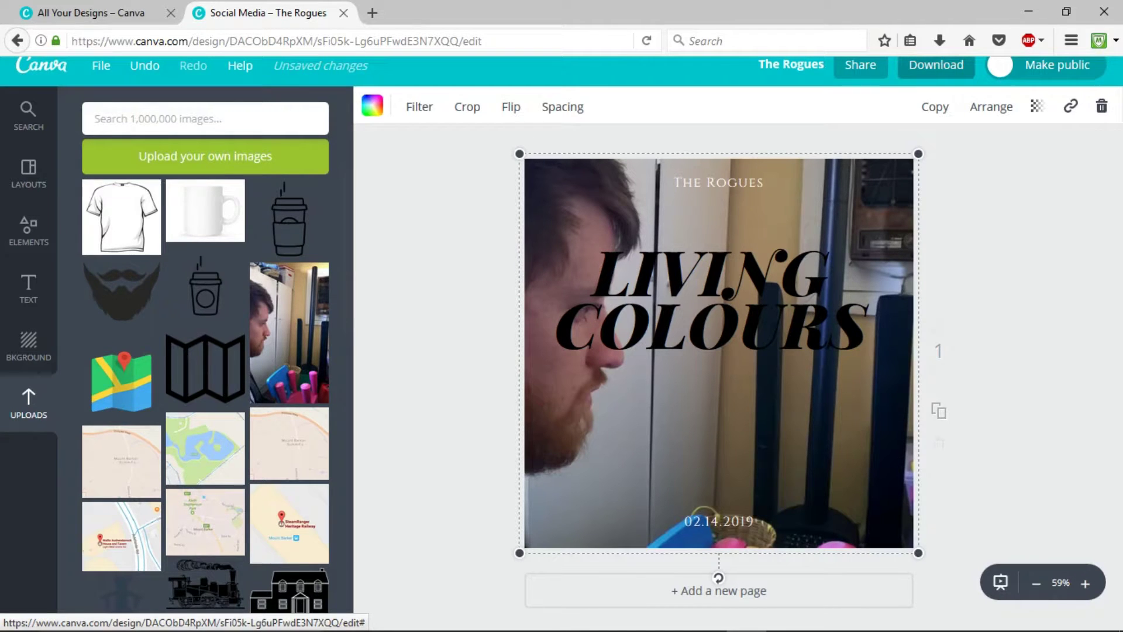
Step: Set the download file type to PDF - Standard and start the download
left_click(937, 64)
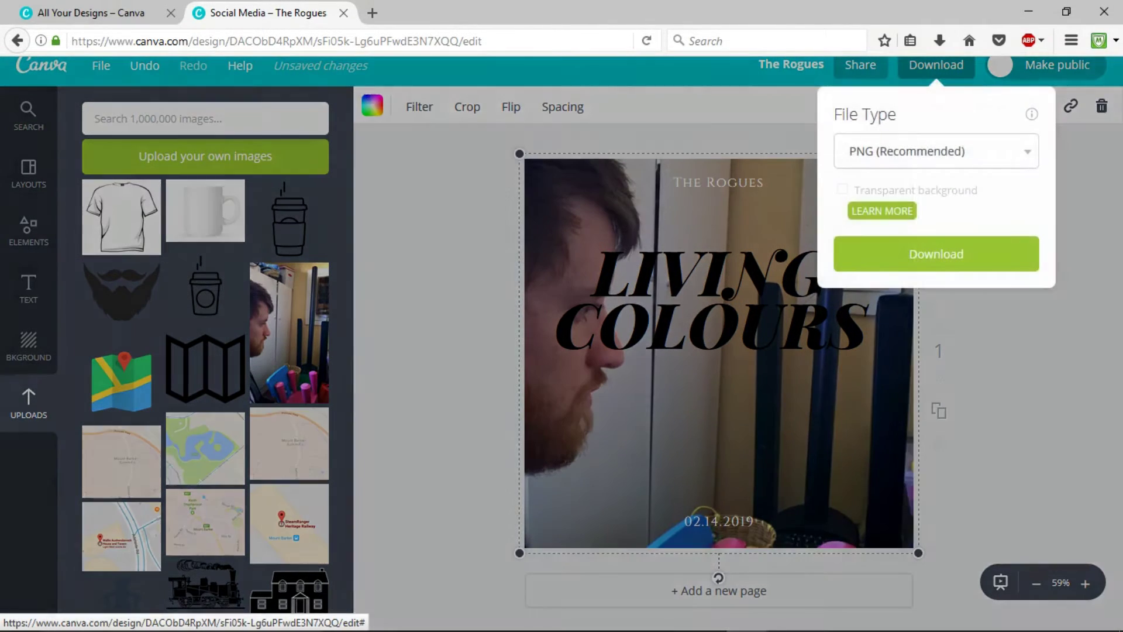
left_click(936, 151)
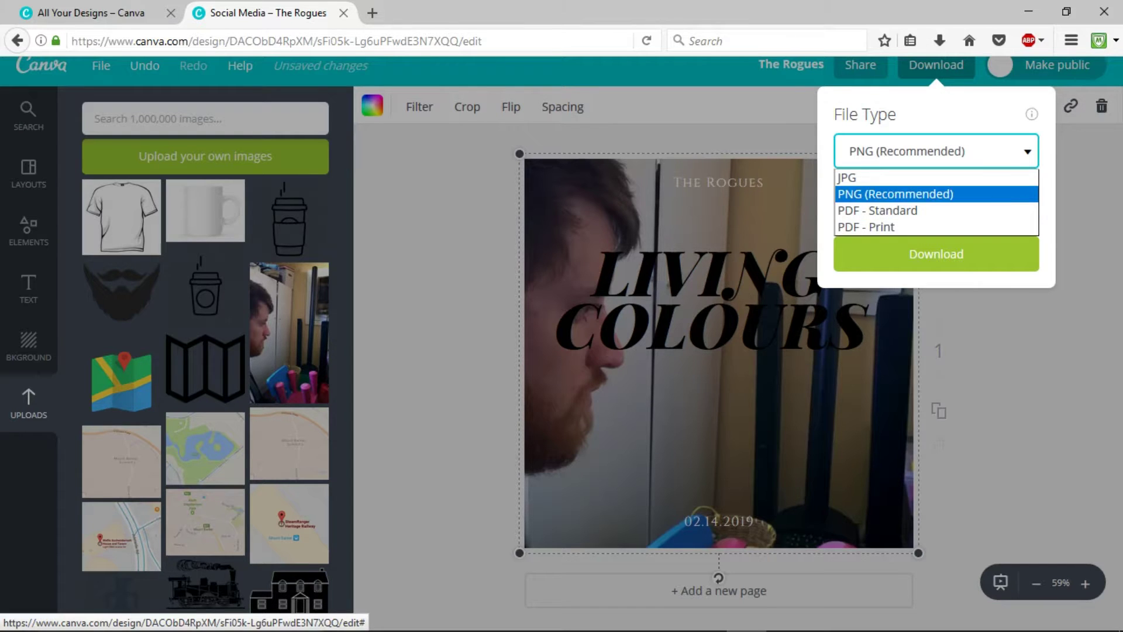
key("Down")
key("Return")
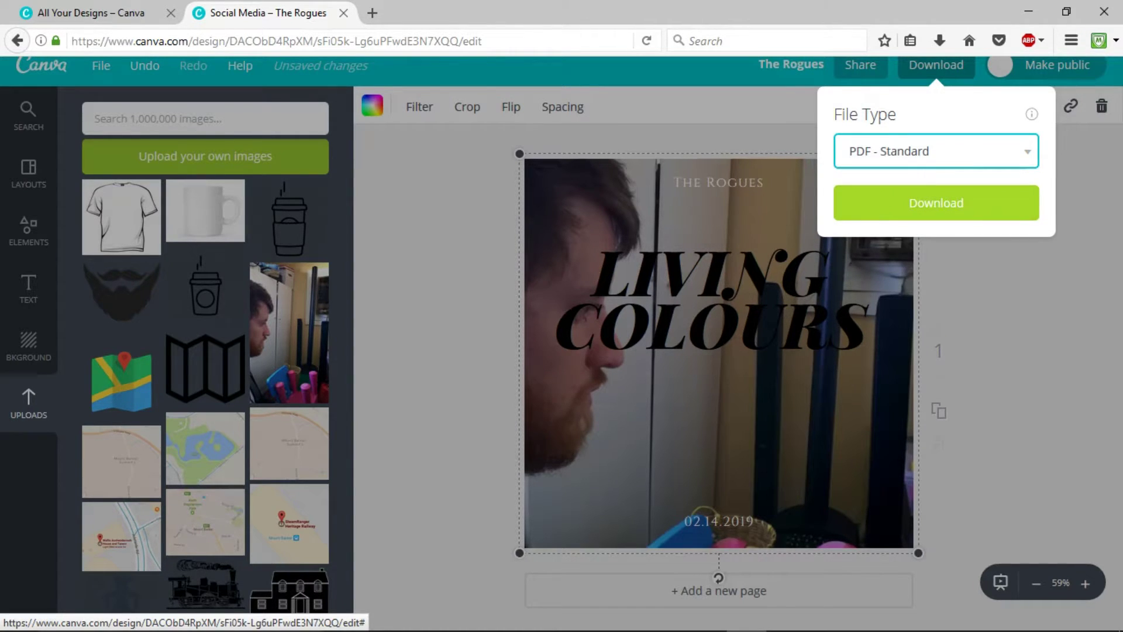
key("Tab")
key("Return")
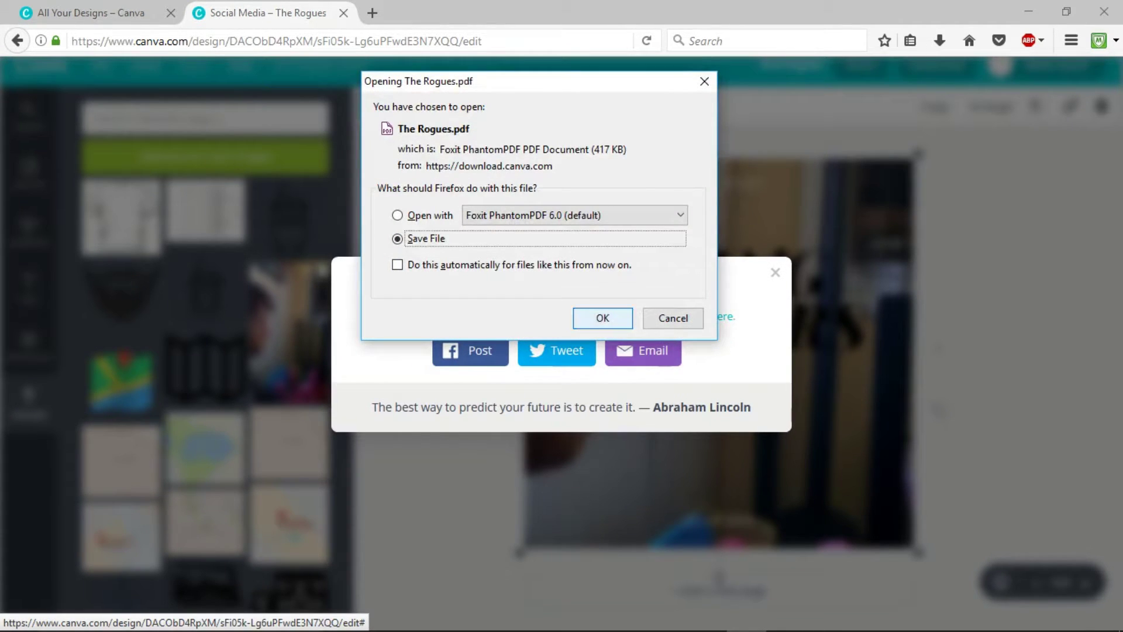
Step: Save 'The Rogues.pdf' through Firefox's Save File prompt and open it
key("Return")
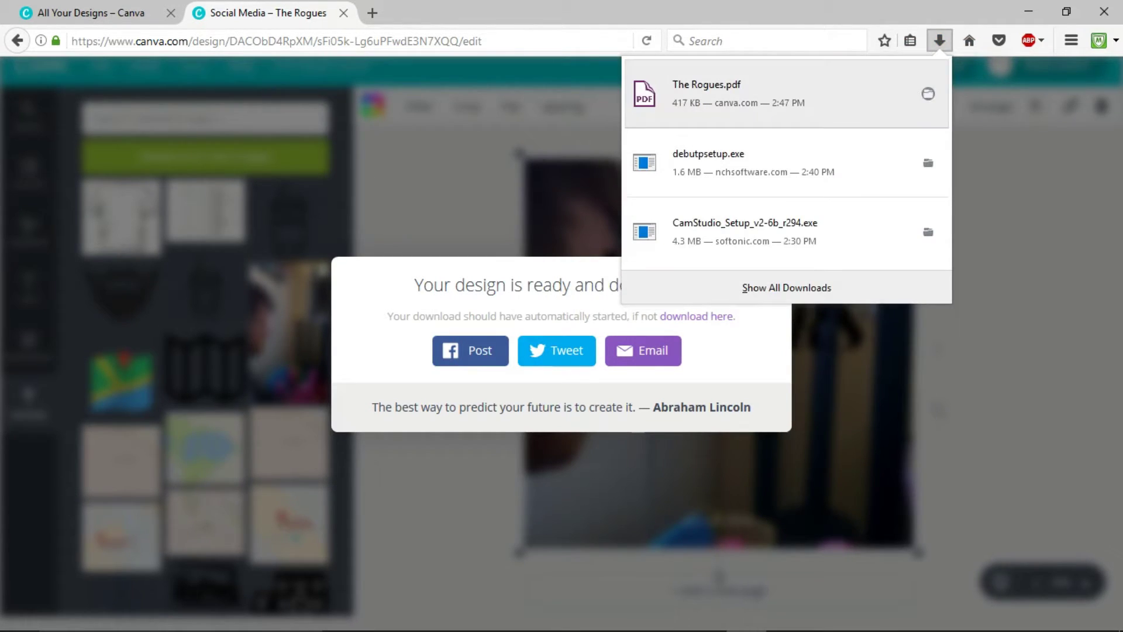
key("Escape")
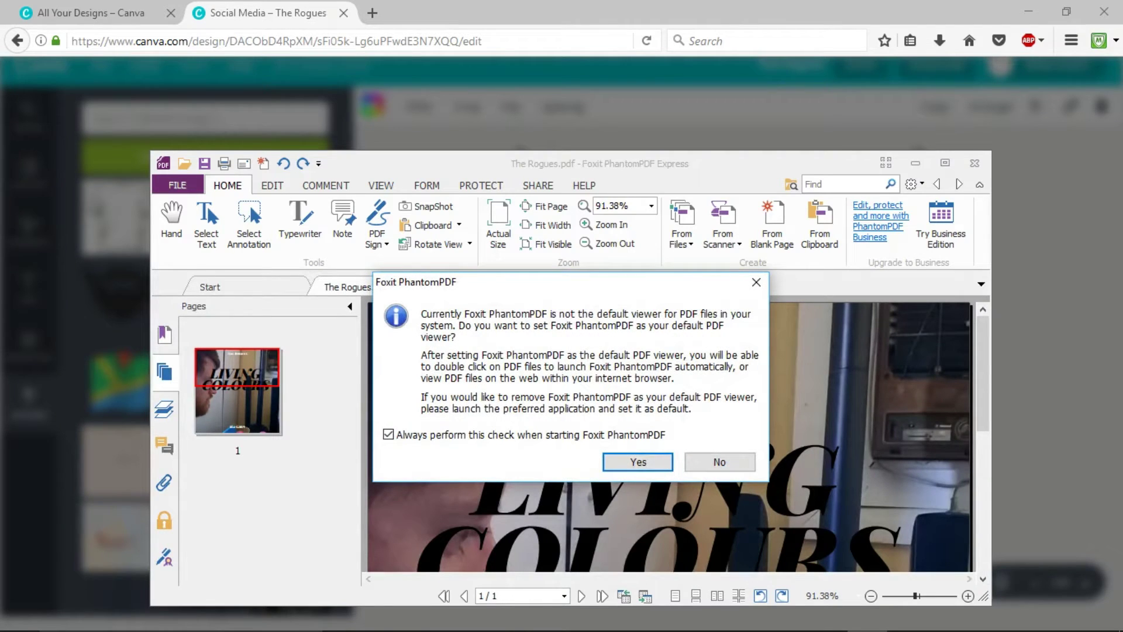
Step: Decline the default-viewer prompt, maximise Foxit to check the cover, then close it
left_click(638, 462)
left_click(944, 164)
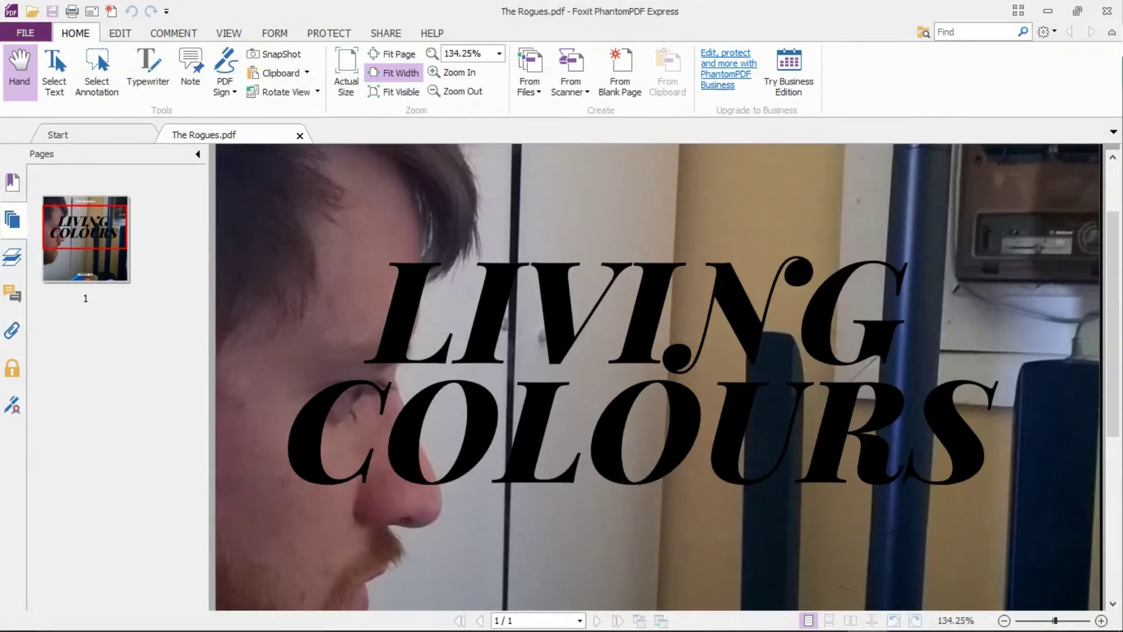
scroll(658, 378, "down", 3)
scroll(659, 378, "down", 3)
scroll(658, 378, "up", 10)
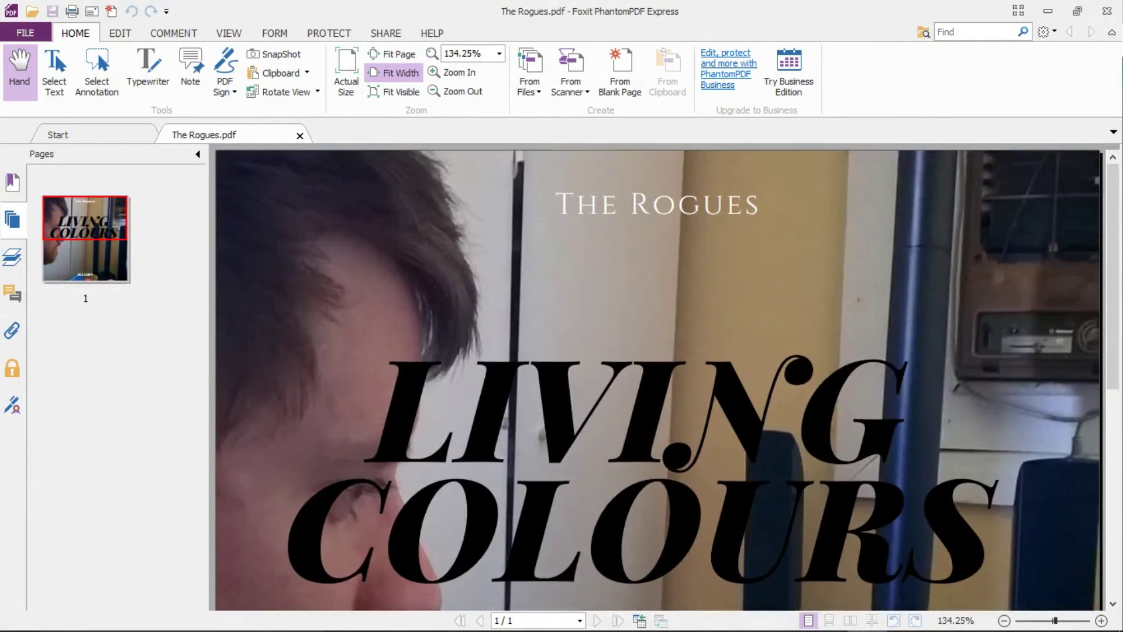
left_click(1109, 11)
Step: Confirm closing all Foxit tabs and dismiss Canva's download-ready notice
key("Return")
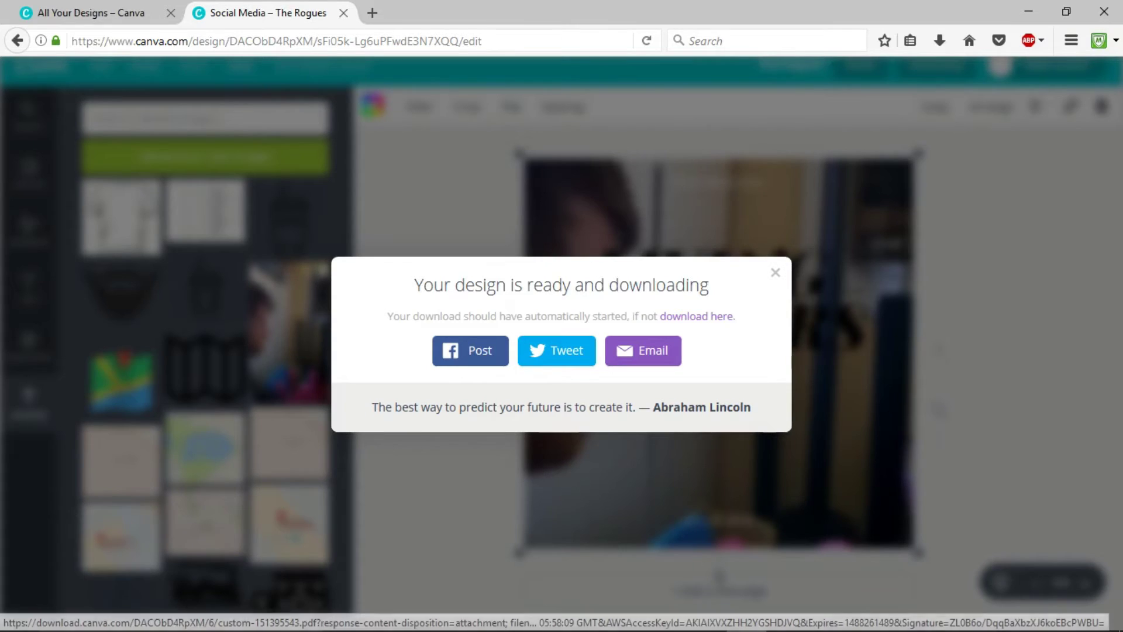
left_click(718, 575)
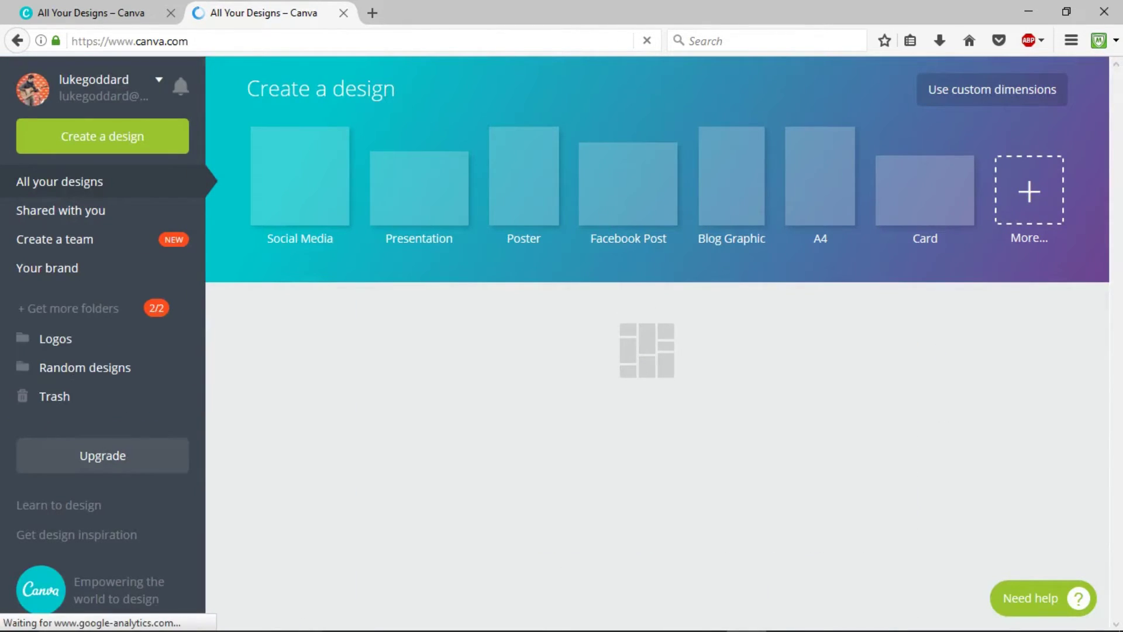
scroll(945, 106, "down", 10)
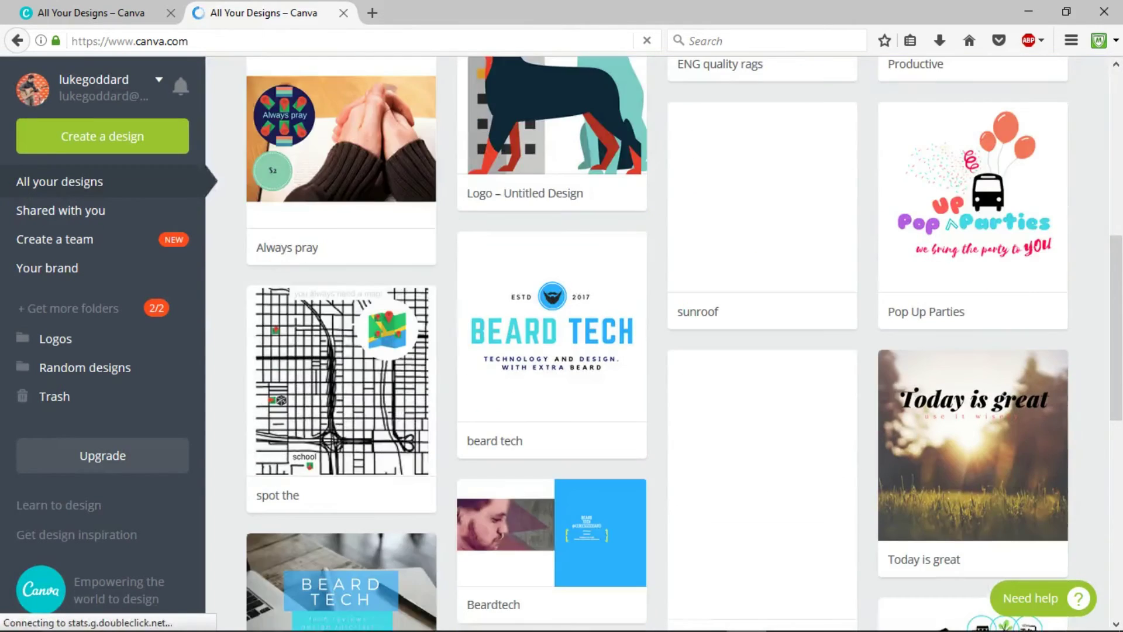
scroll(945, 105, "down", 5)
scroll(946, 105, "down", 5)
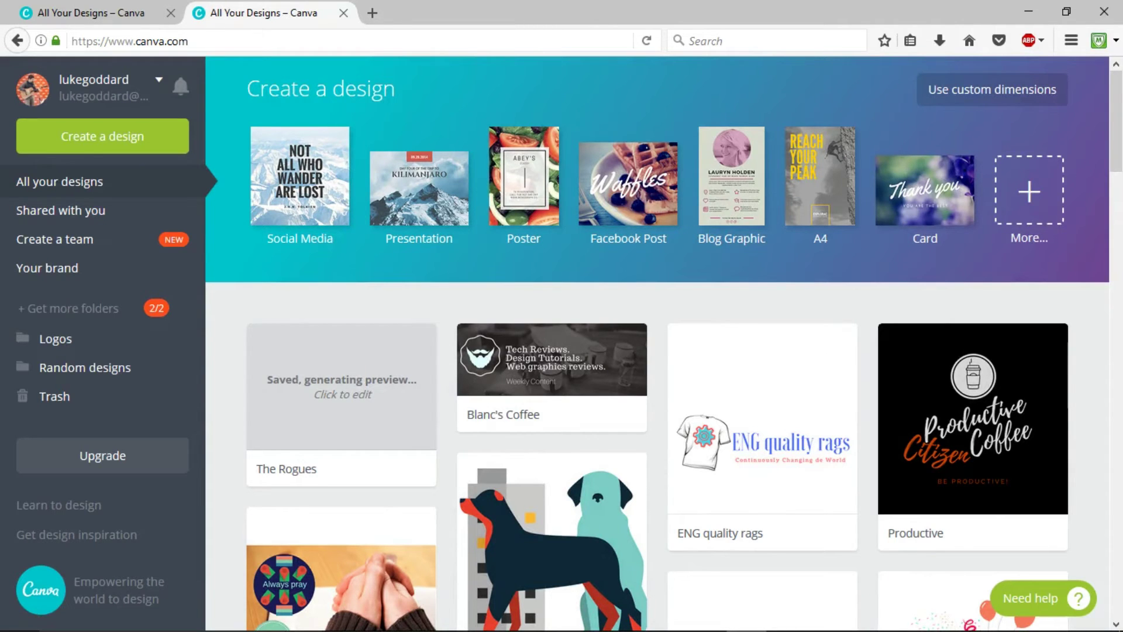
scroll(665, 344, "down", 5)
scroll(659, 351, "down", 1)
scroll(658, 352, "up", 1)
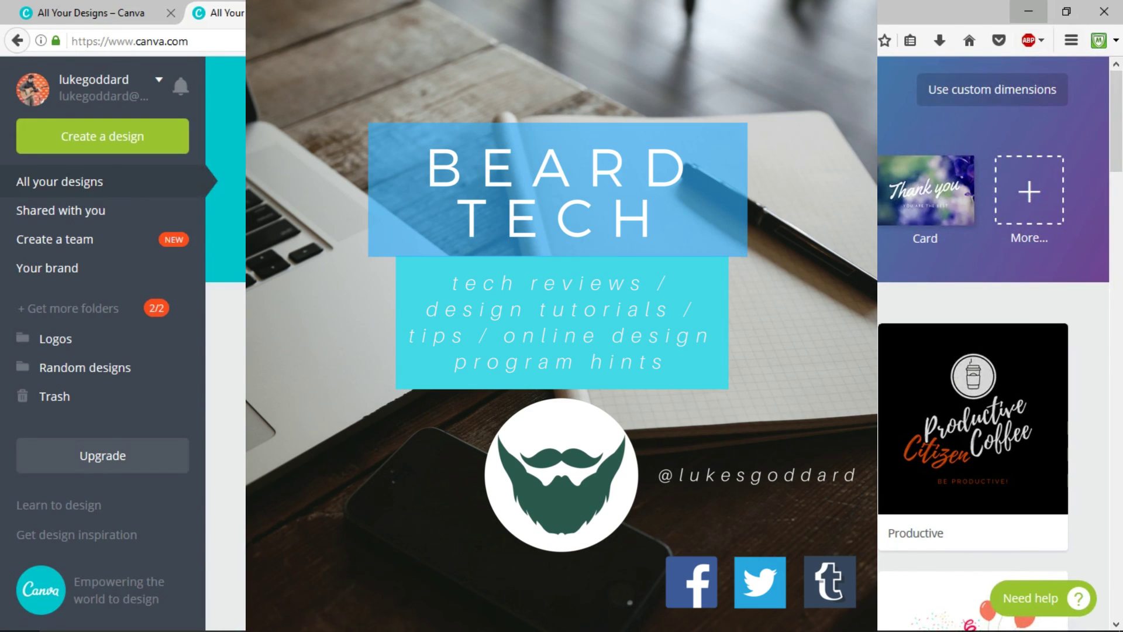
scroll(659, 351, "down", 4)
scroll(658, 351, "up", 4)
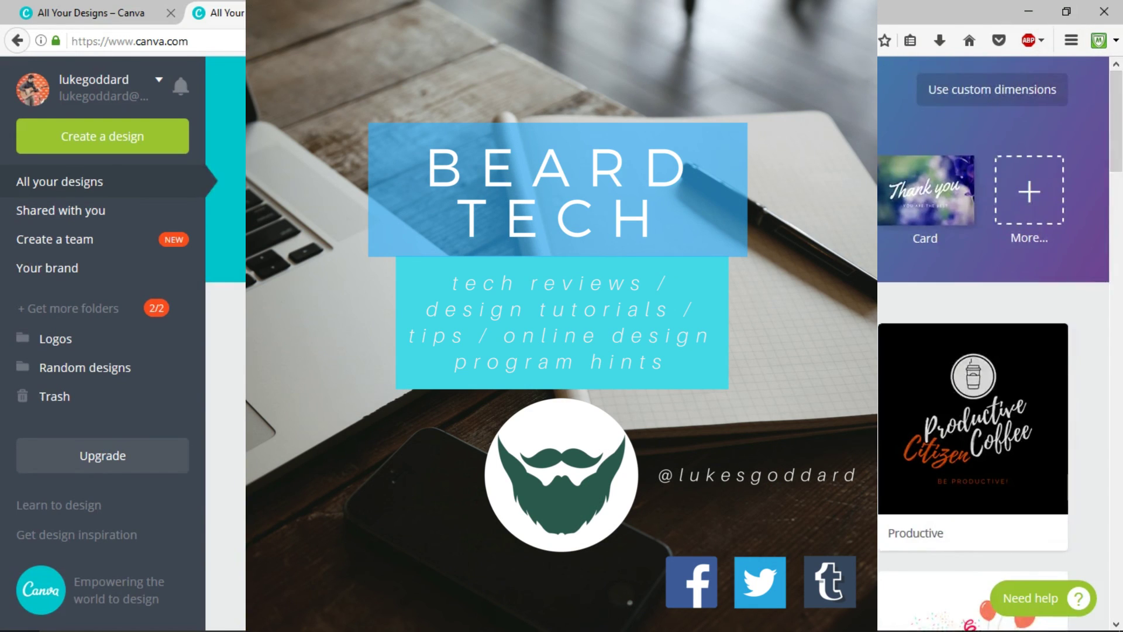